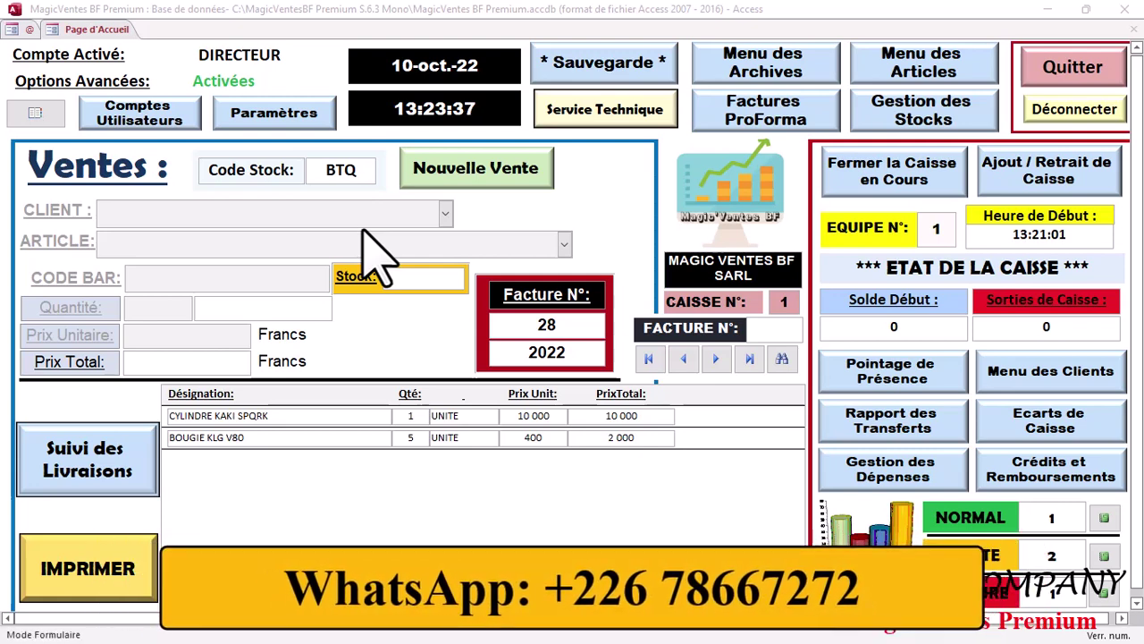
Step: Open the list for creating and modifying articles and view the detailed sheet of Dafani Orange 1L with its package prices
{"action": "left_click", "coordinate": [633, 63]}
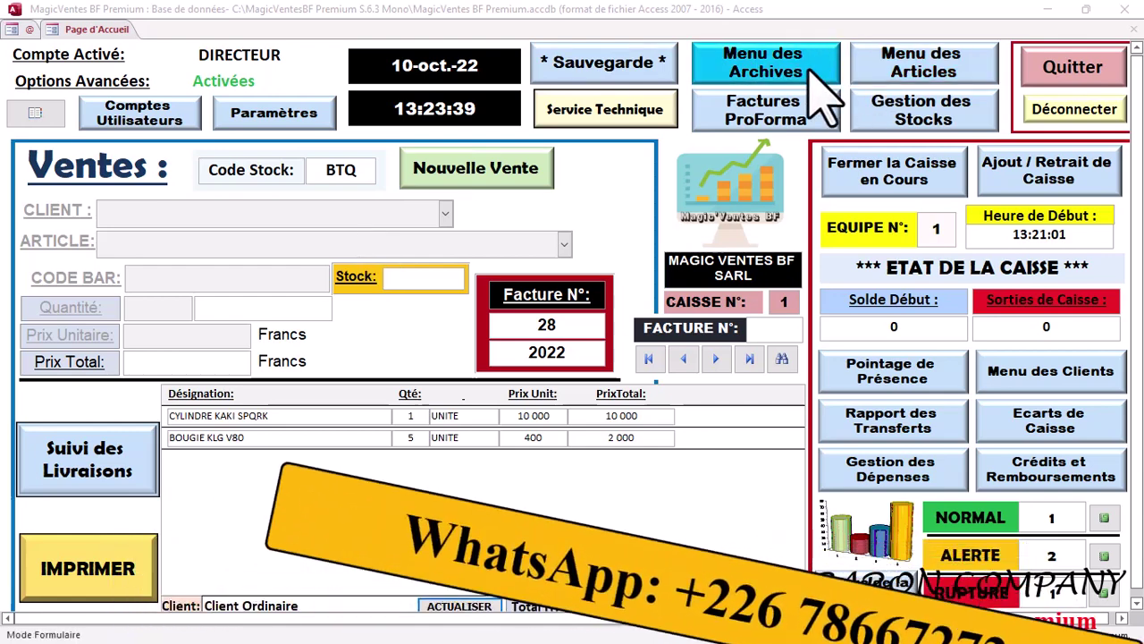
{"action": "left_click", "coordinate": [939, 70]}
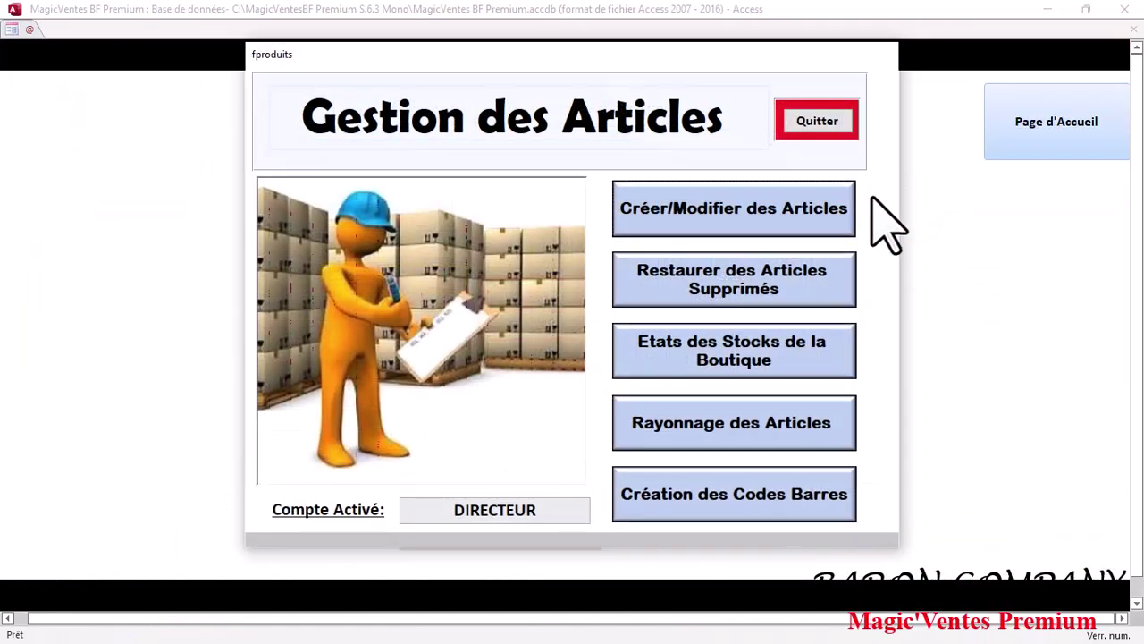
{"action": "left_click", "coordinate": [711, 219]}
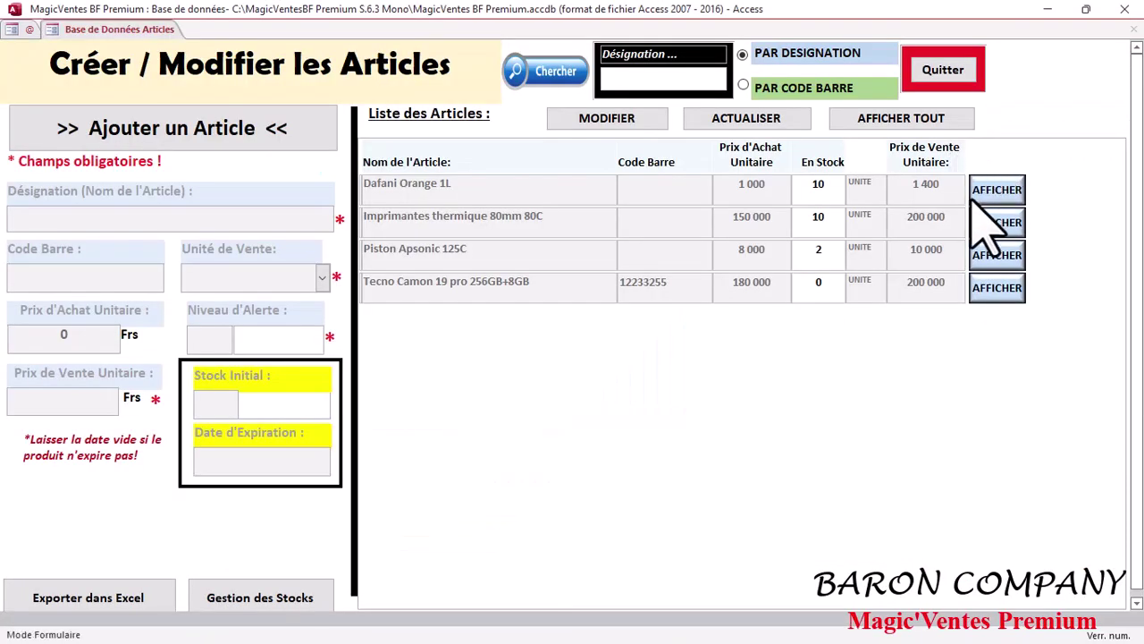
{"action": "left_click", "coordinate": [983, 193]}
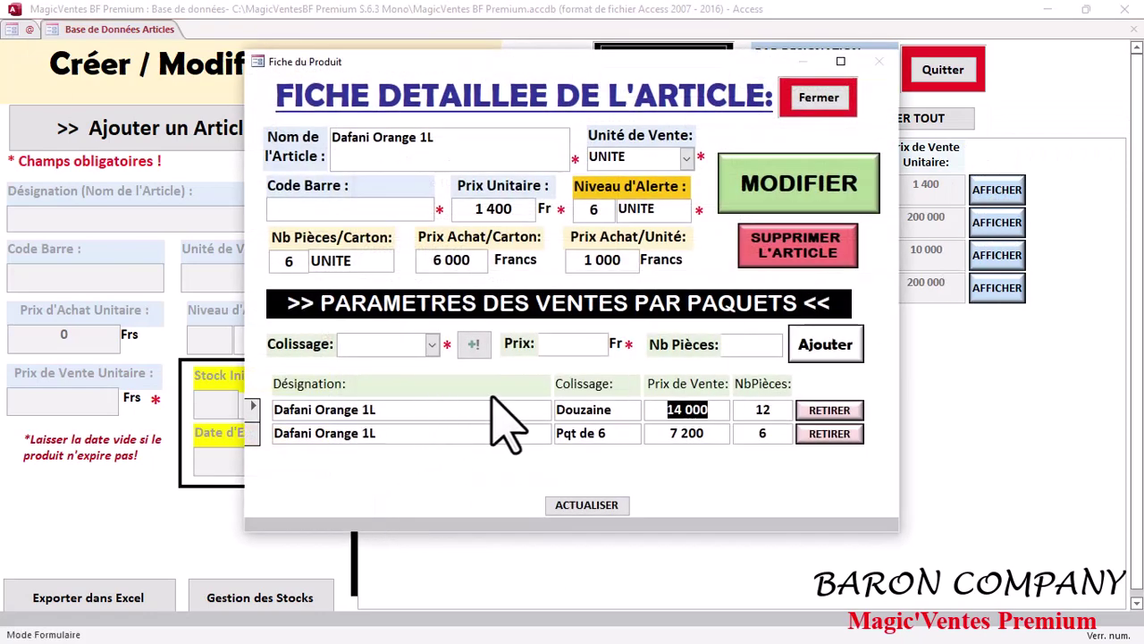
{"action": "left_click", "coordinate": [812, 100]}
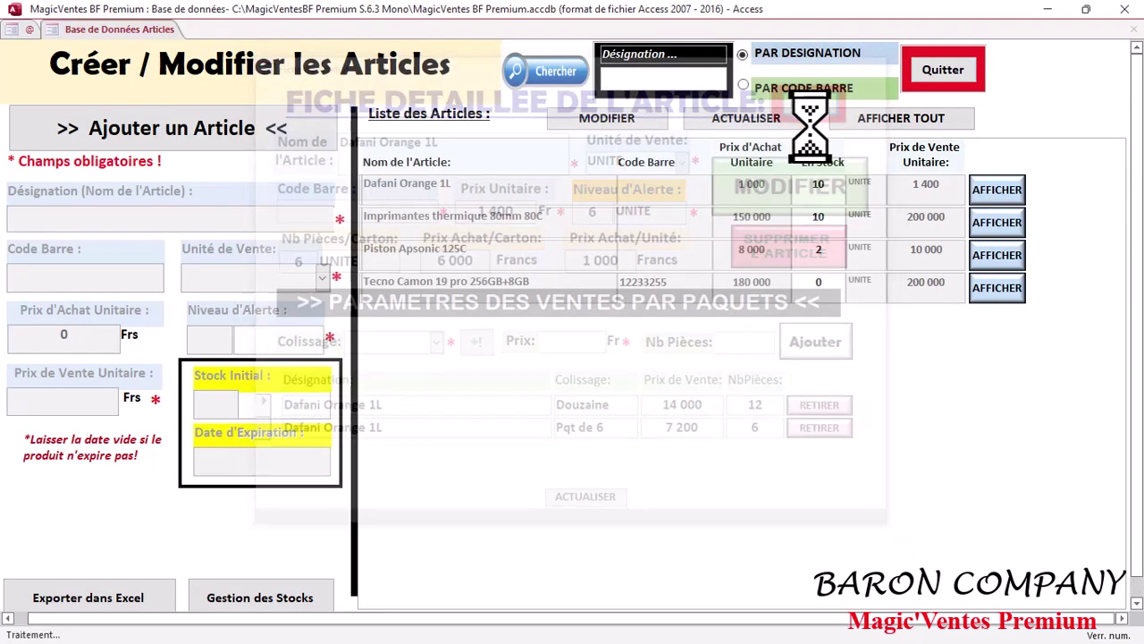
Step: View the detailed sheet of Piston Apsonic 125C and return to the home page
{"action": "left_click", "coordinate": [996, 255]}
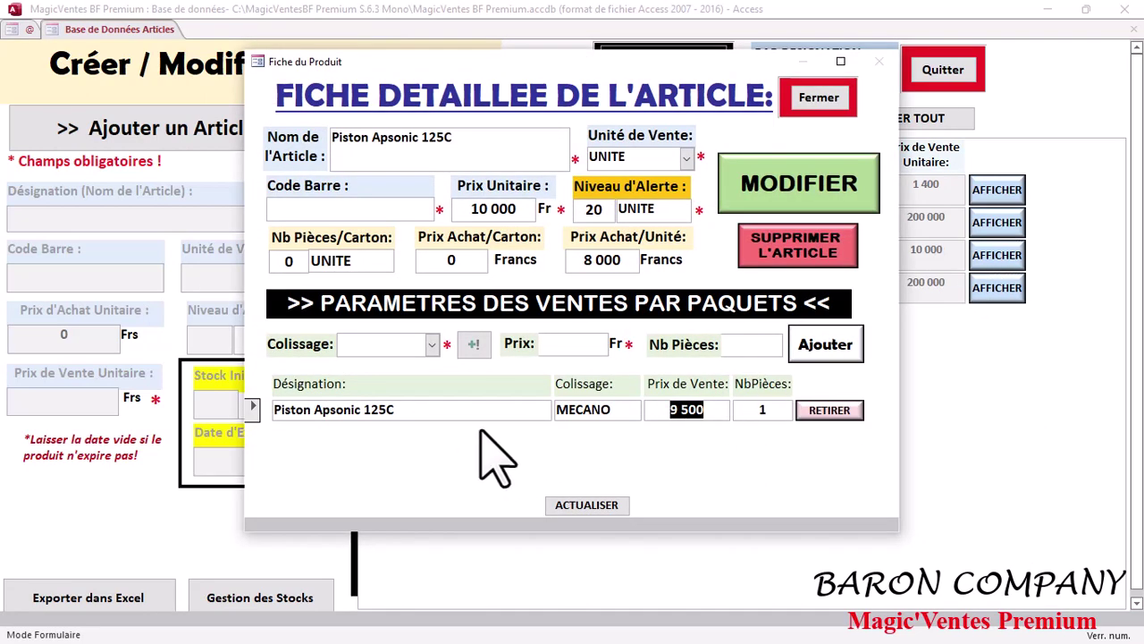
{"action": "left_click", "coordinate": [818, 101]}
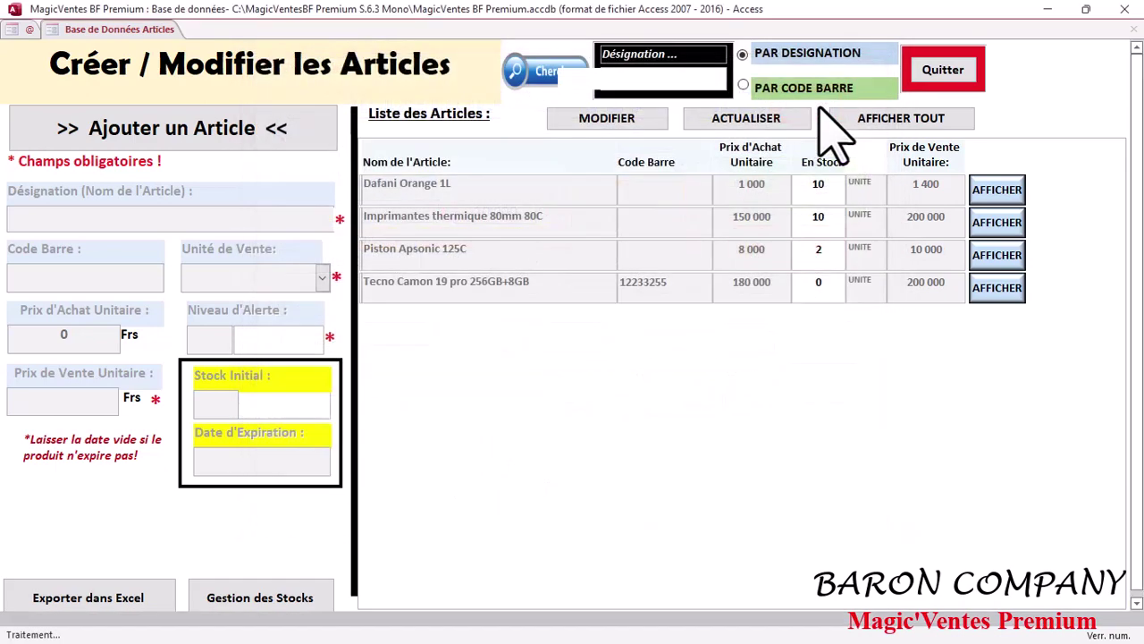
{"action": "left_click", "coordinate": [939, 73]}
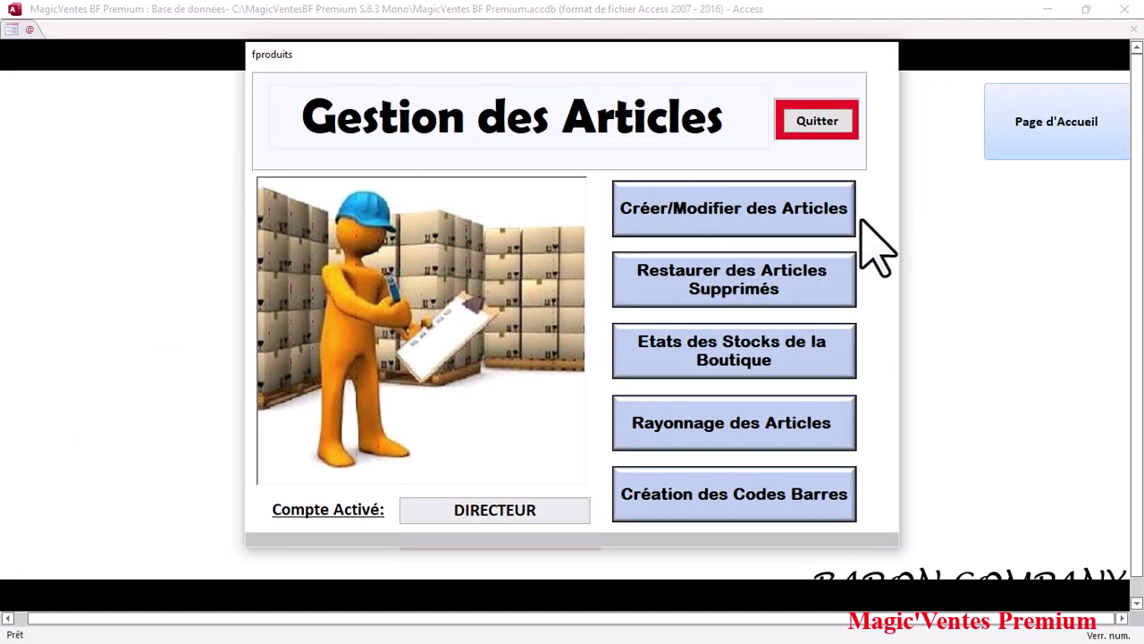
{"action": "left_click", "coordinate": [838, 134]}
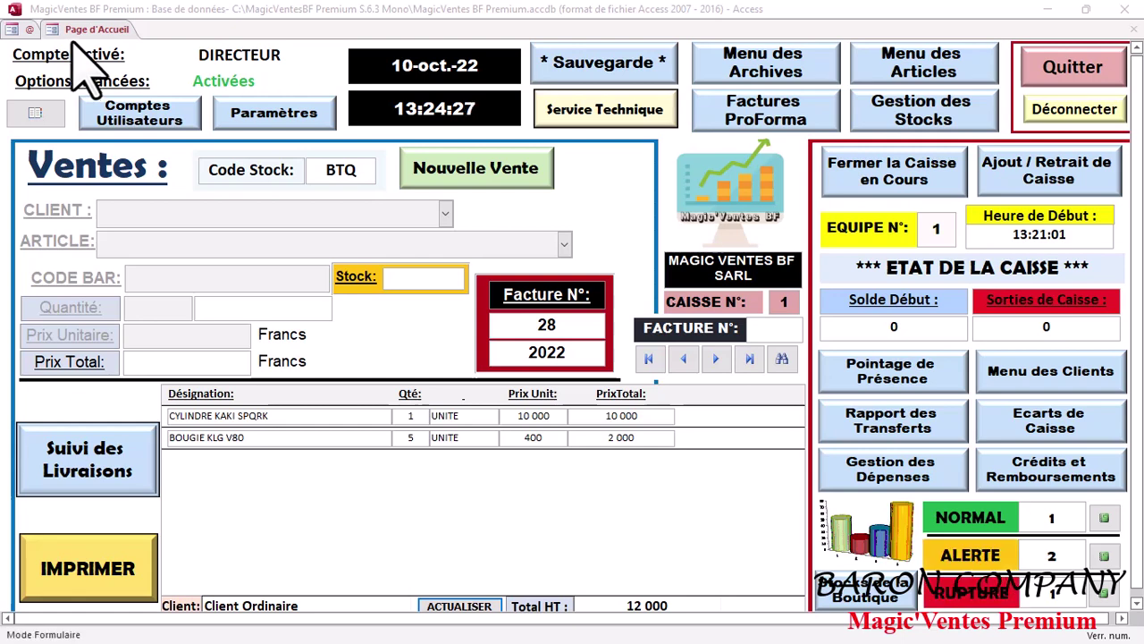
Step: Start a new sale for an ordinary client and select the article Dafani Orange 1L
{"action": "left_click", "coordinate": [174, 113]}
{"action": "left_click", "coordinate": [496, 170]}
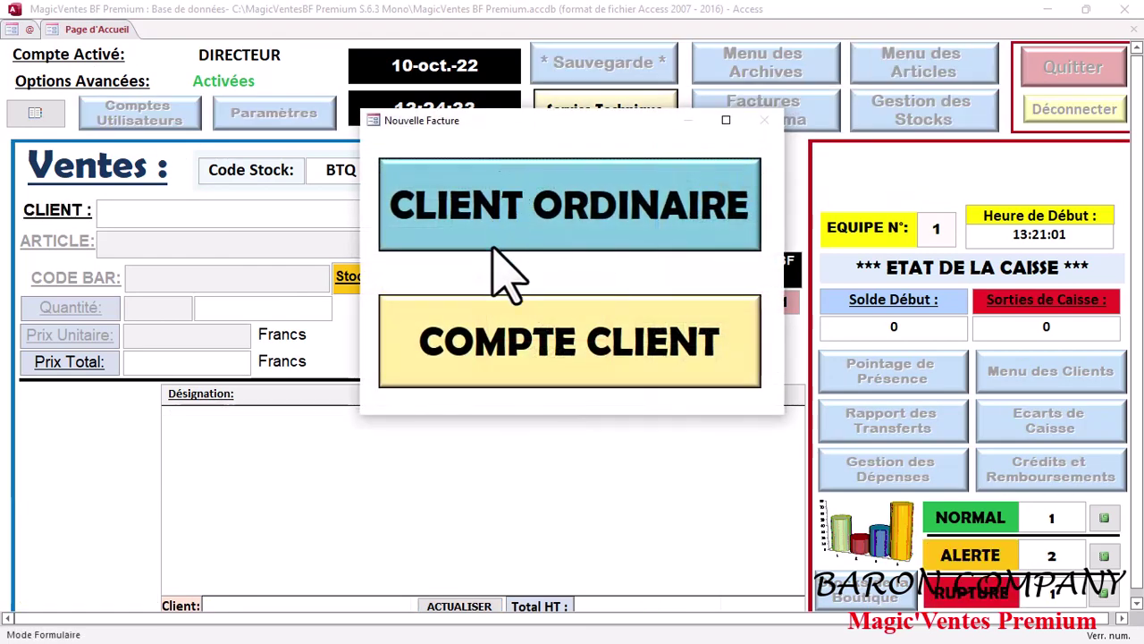
{"action": "left_click", "coordinate": [530, 213]}
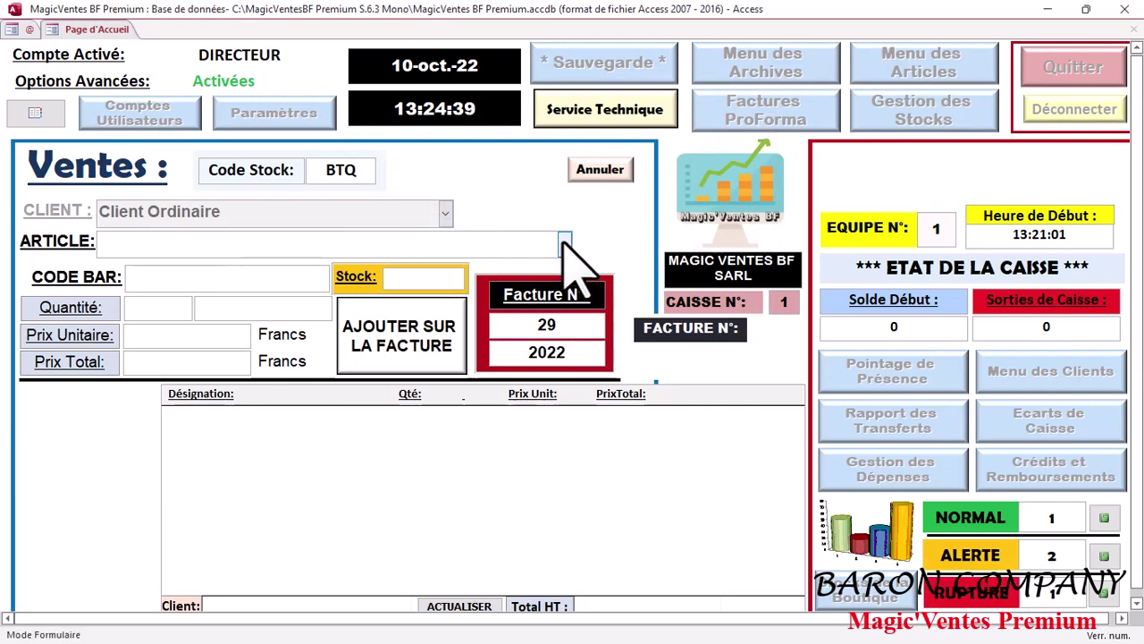
{"action": "left_click", "coordinate": [564, 243]}
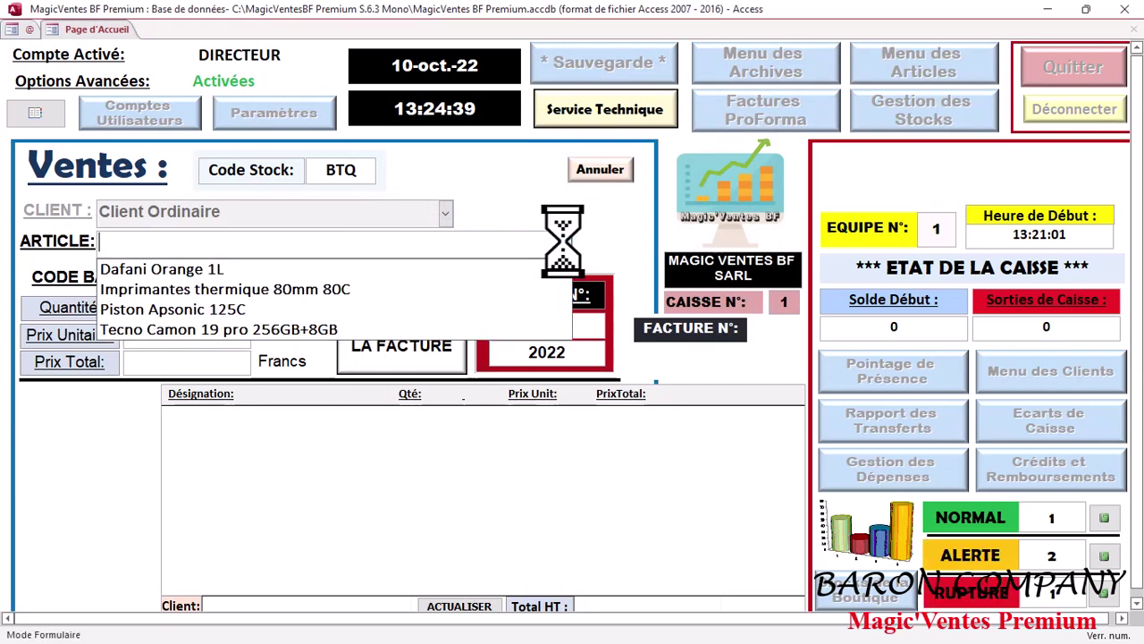
{"action": "left_click", "coordinate": [516, 268]}
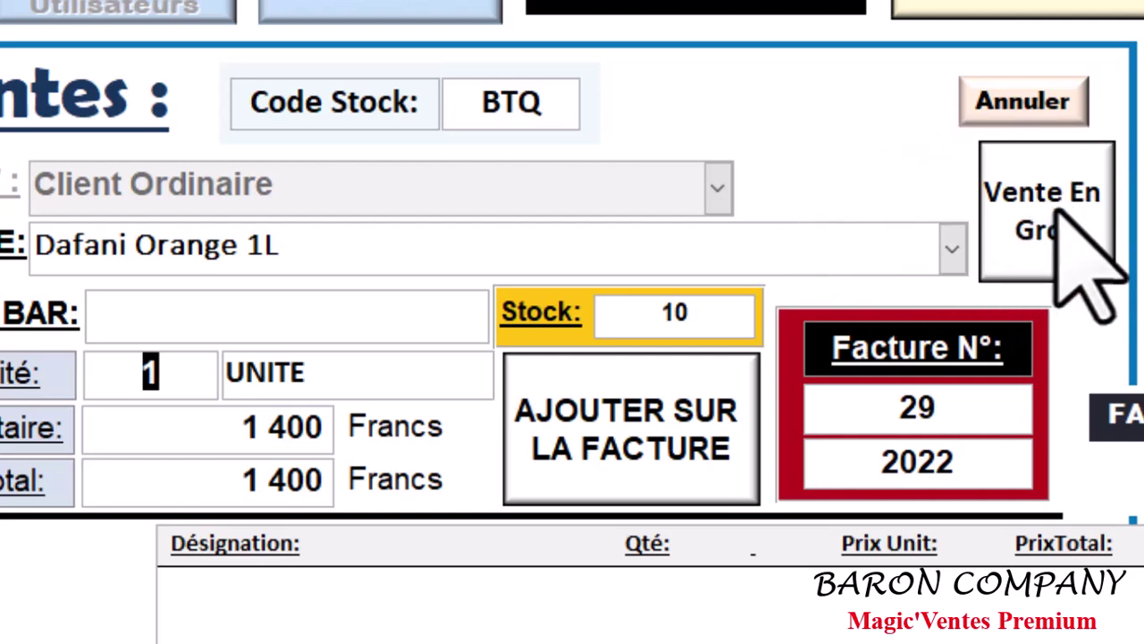
Step: Switch the sale's article to Imprimantes thermique 80mm 80C and back to Dafani Orange 1L to compare the wholesale option
{"action": "left_click", "coordinate": [951, 243]}
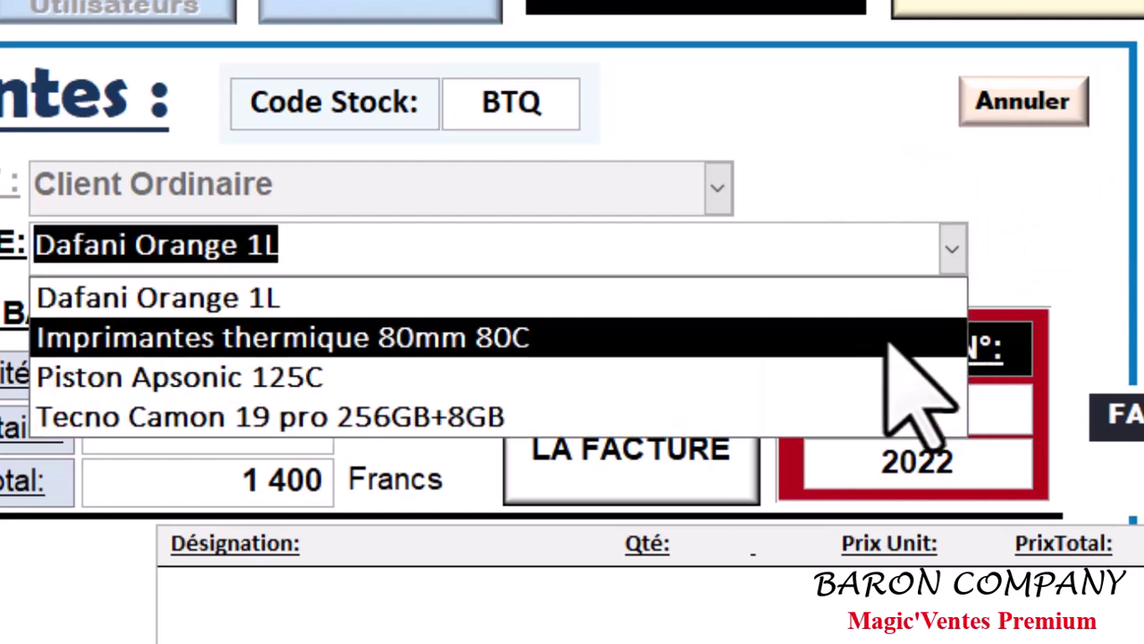
{"action": "left_click", "coordinate": [876, 348]}
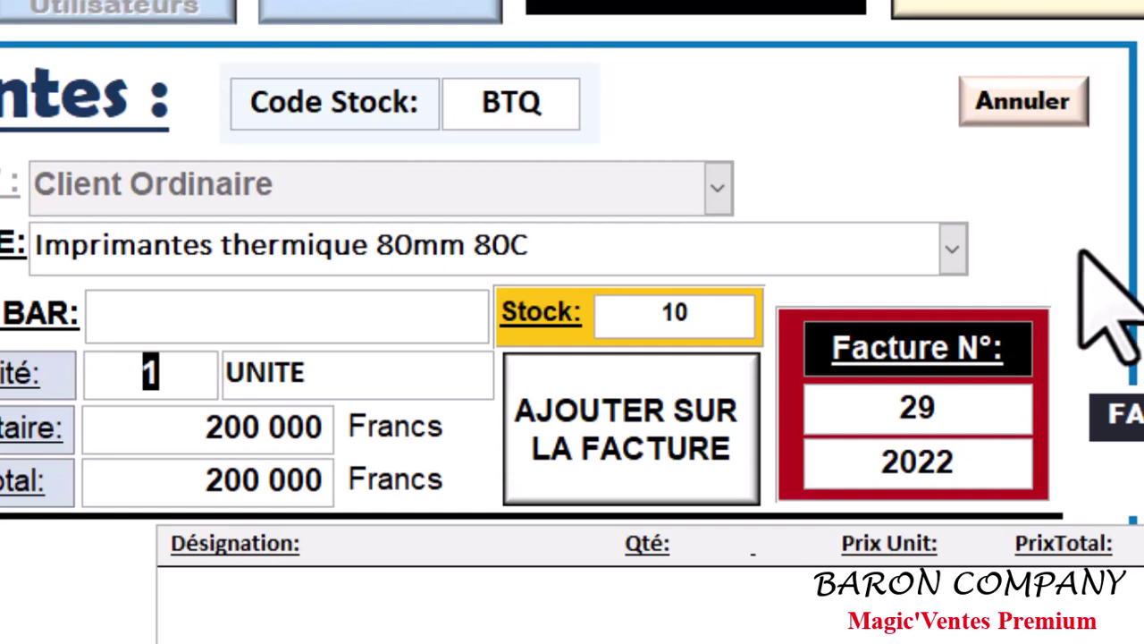
{"action": "left_click", "coordinate": [953, 250]}
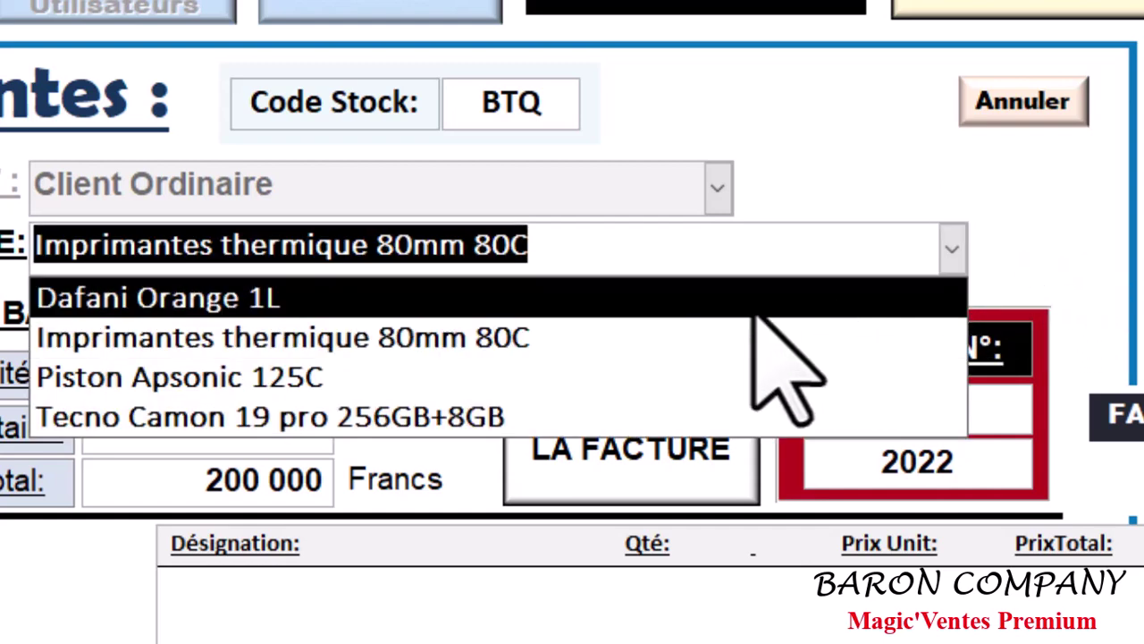
{"action": "left_click", "coordinate": [754, 308]}
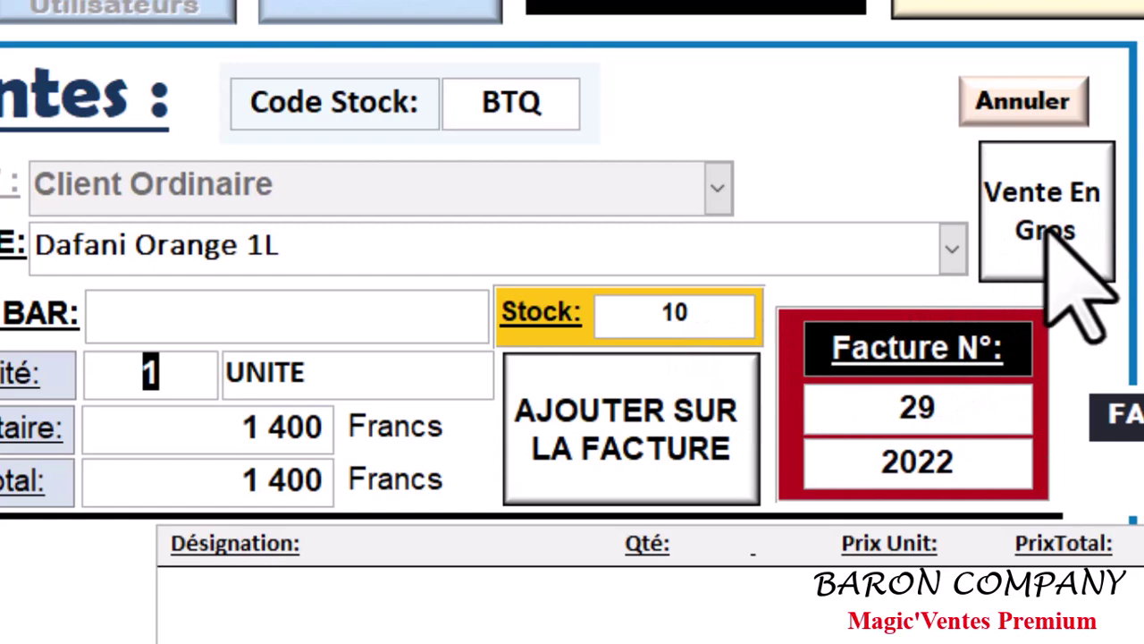
Step: Set the unit-sale quantity of Dafani Orange 1L to 6 and update its total price
{"action": "left_click", "coordinate": [171, 393]}
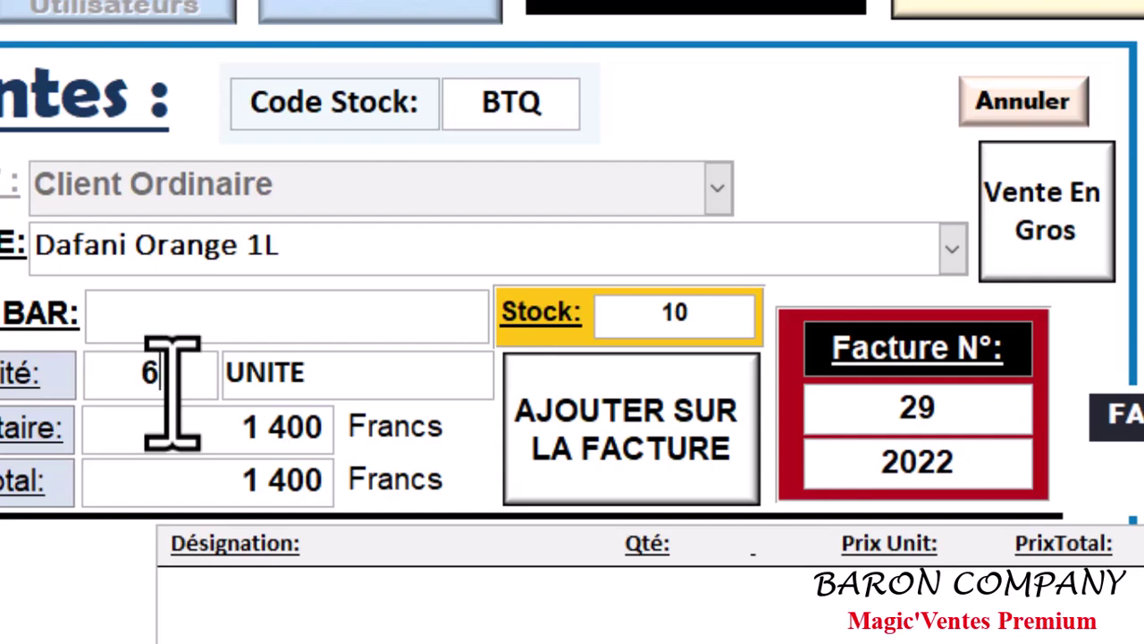
{"action": "type", "text": "6"}
{"action": "left_click", "coordinate": [173, 429]}
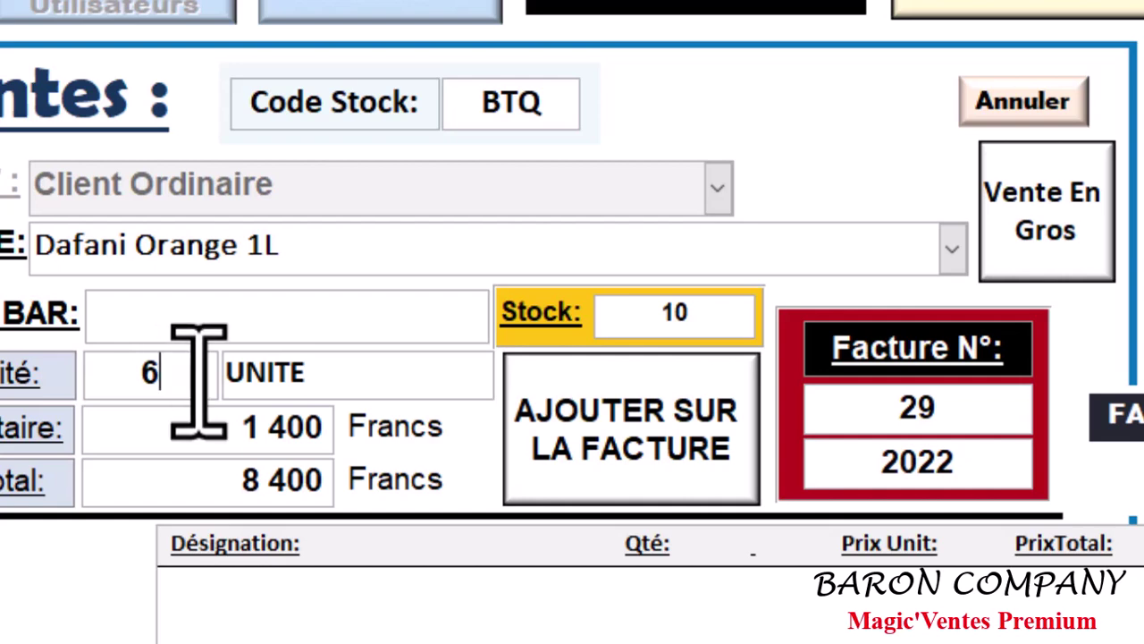
Step: Open the wholesale form for Dafani Orange 1L and choose the Pqt de 6 packaging with a quantity of 2
{"action": "left_click", "coordinate": [1059, 231]}
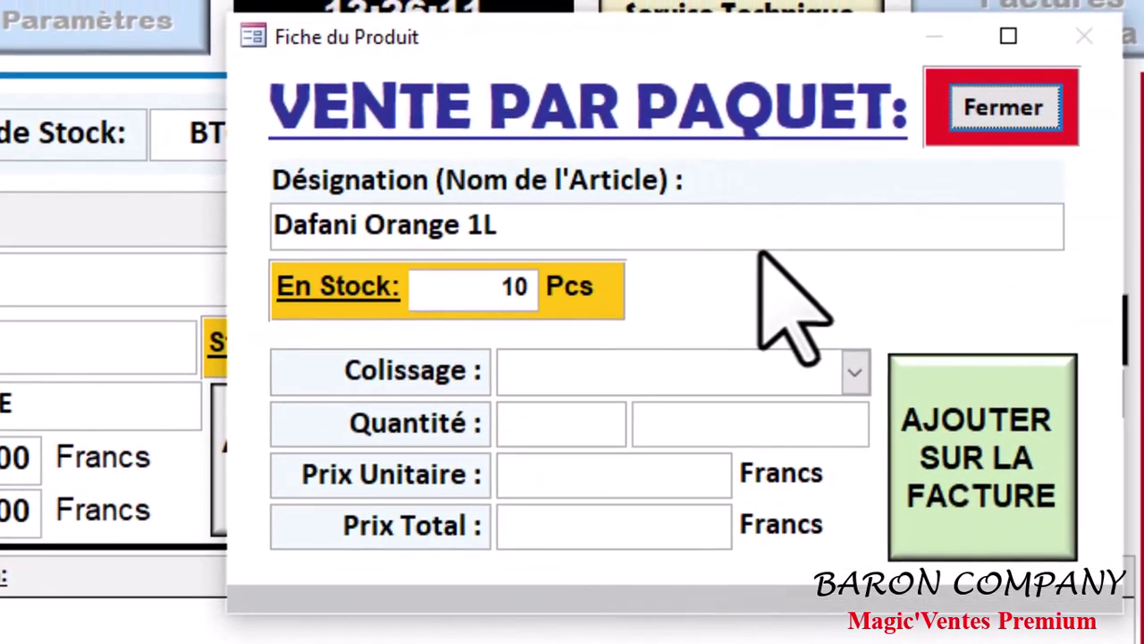
{"action": "left_click", "coordinate": [844, 376]}
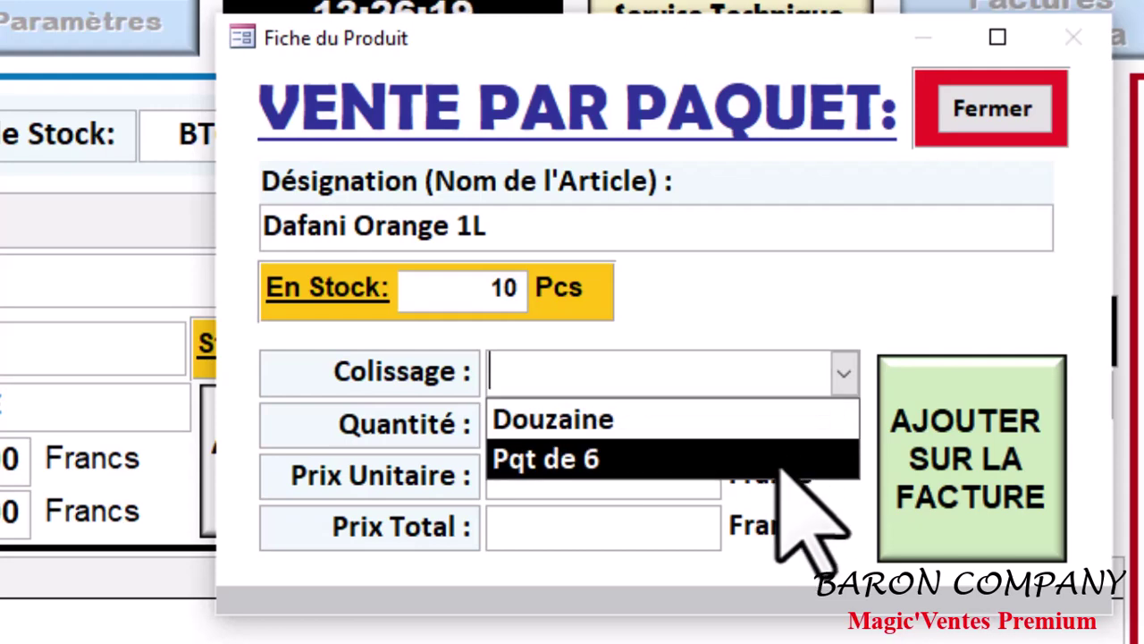
{"action": "left_click", "coordinate": [781, 466]}
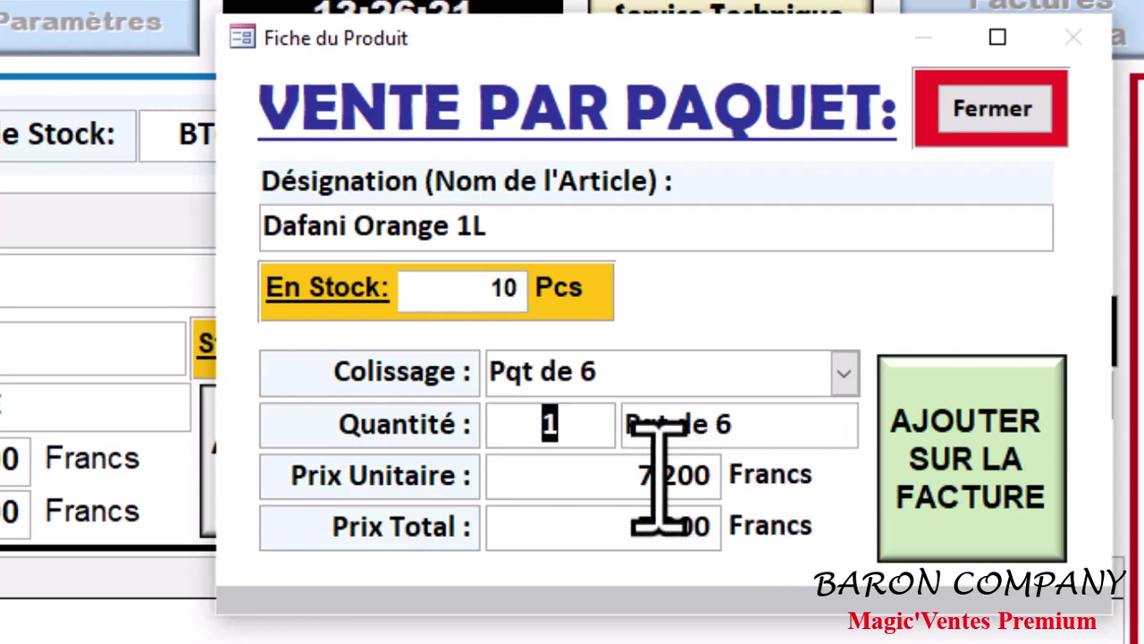
{"action": "type", "text": "2"}
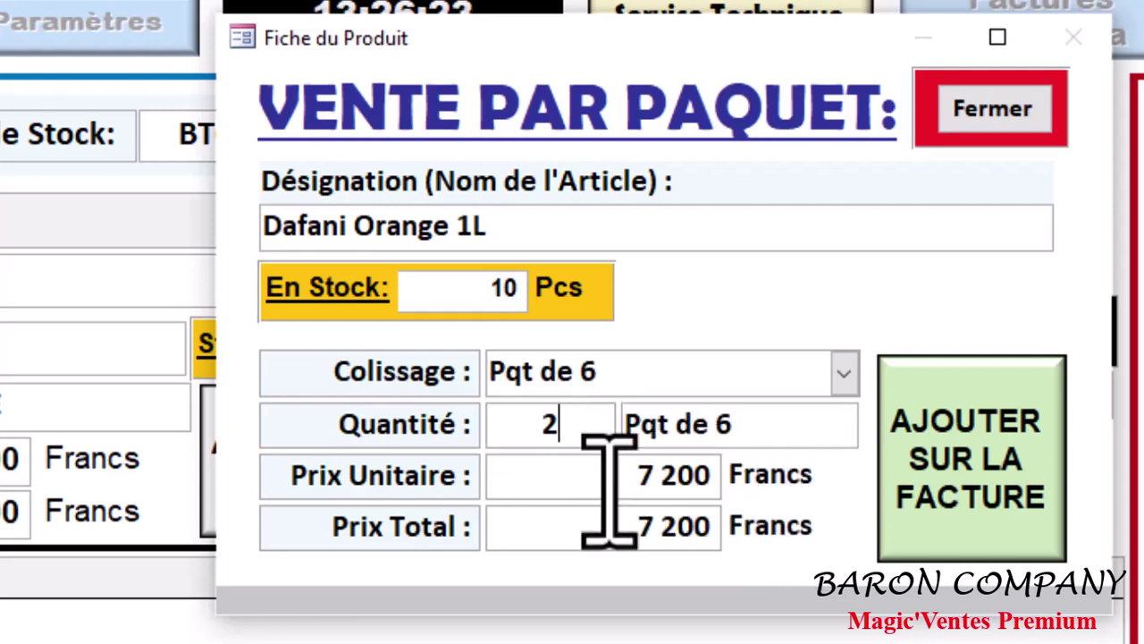
Step: Change the wholesale packaging to Douzaine
{"action": "left_click", "coordinate": [761, 387]}
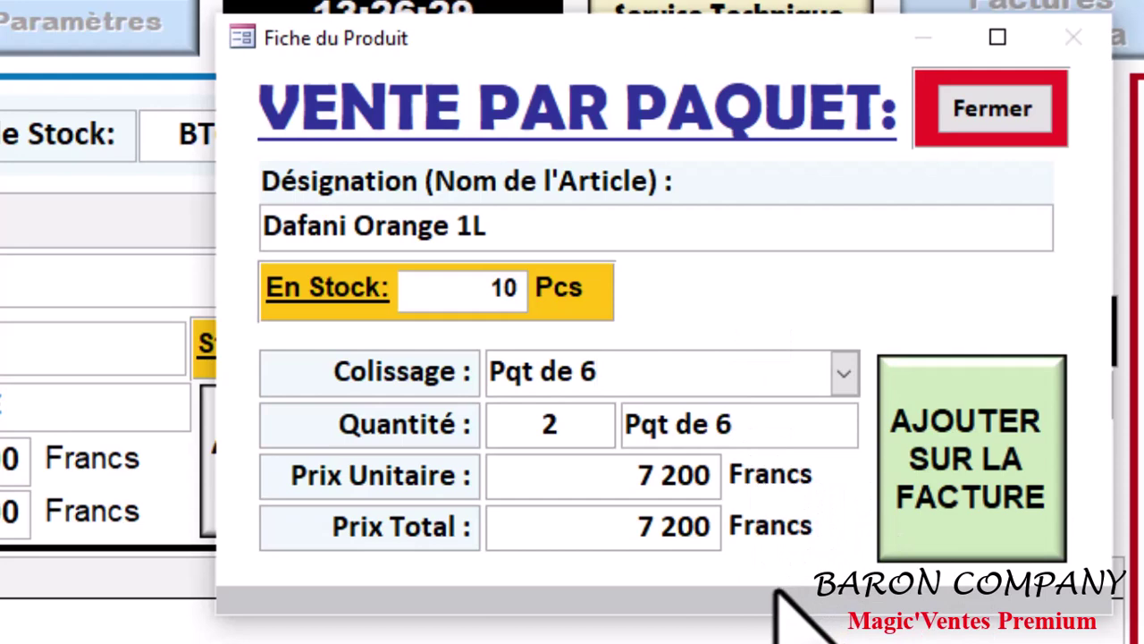
{"action": "left_click", "coordinate": [840, 372]}
{"action": "left_click", "coordinate": [800, 423]}
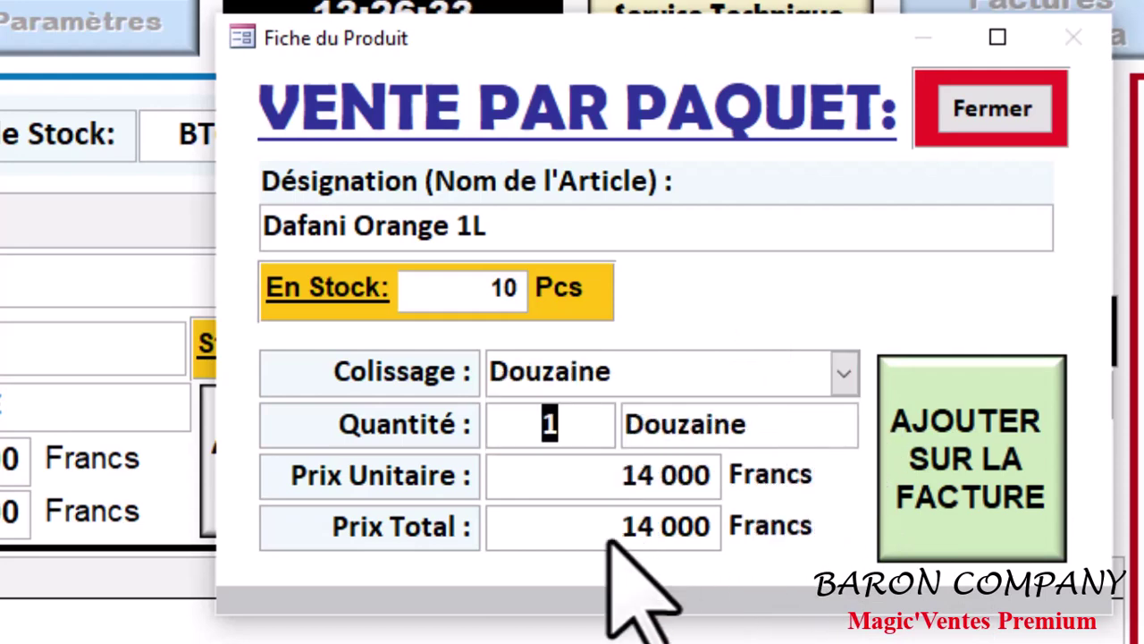
Step: Set the packaging to Pqt de 6 and add one pack of Dafani Orange 1L to the invoice
{"action": "left_click", "coordinate": [844, 374]}
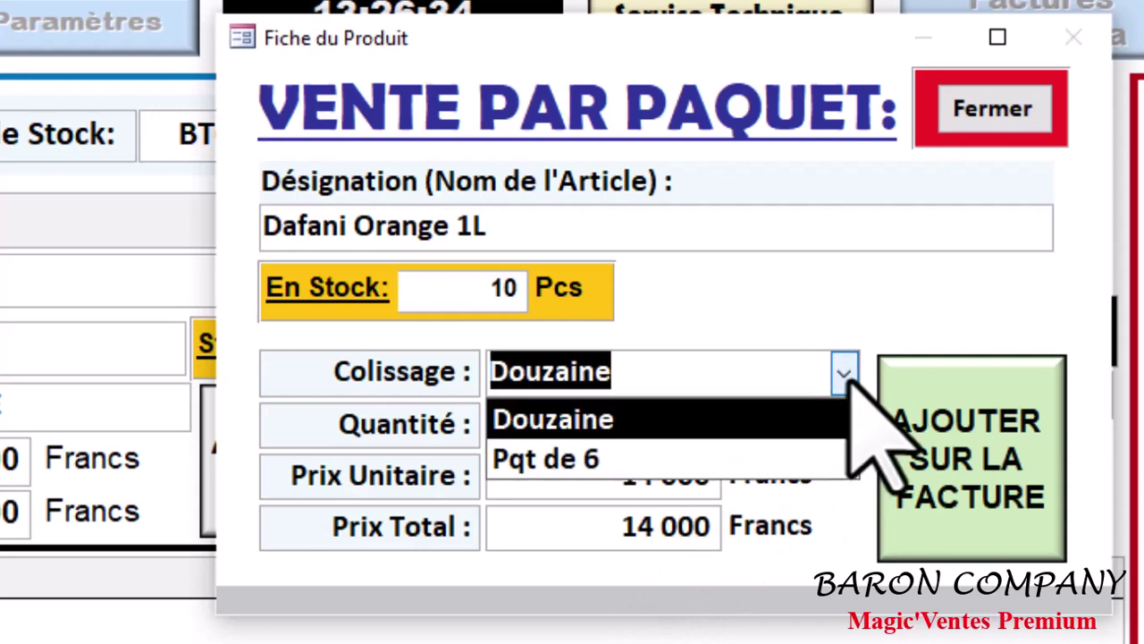
{"action": "left_click", "coordinate": [725, 455]}
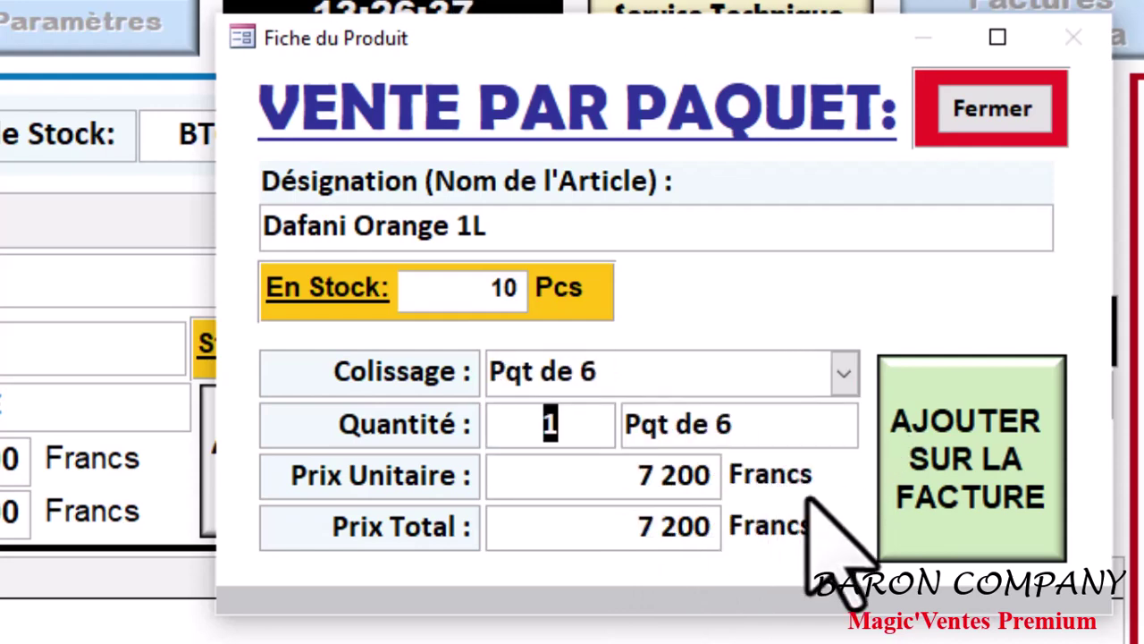
{"action": "left_click", "coordinate": [1042, 528]}
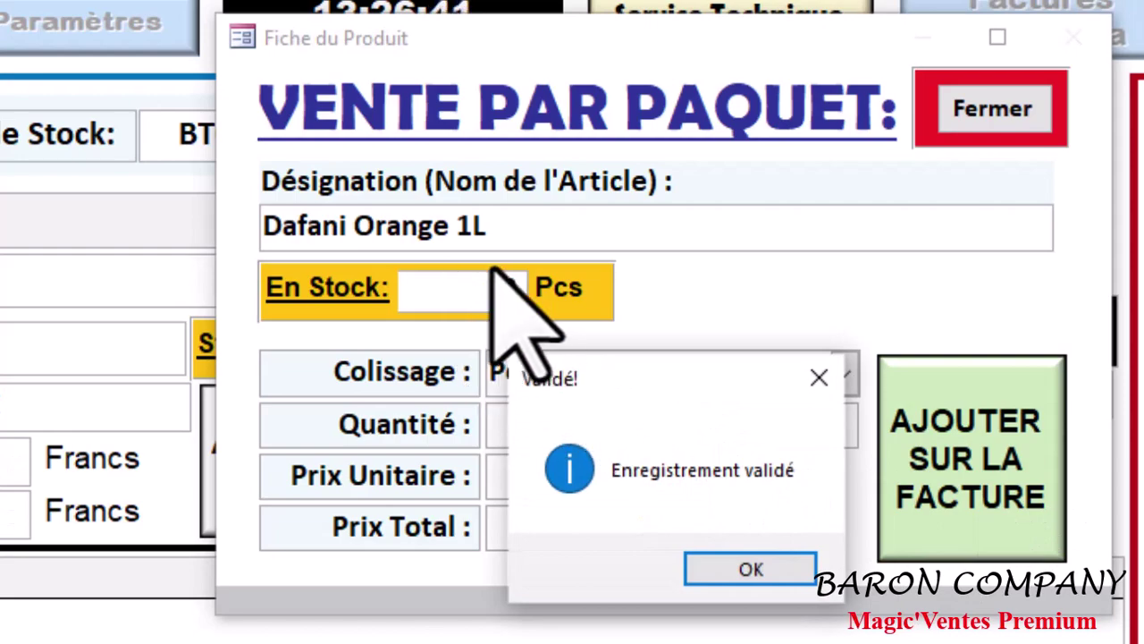
{"action": "left_click", "coordinate": [749, 572]}
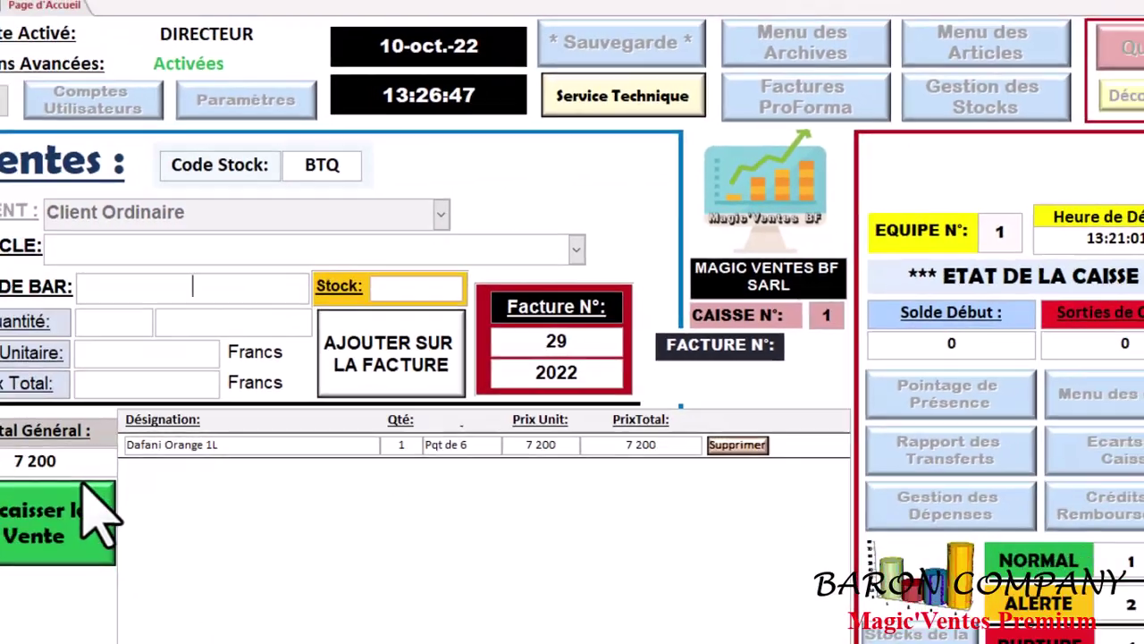
Step: Cash in the invoice with 7 200 francs received from the client, without printing a receipt
{"action": "left_click", "coordinate": [85, 483]}
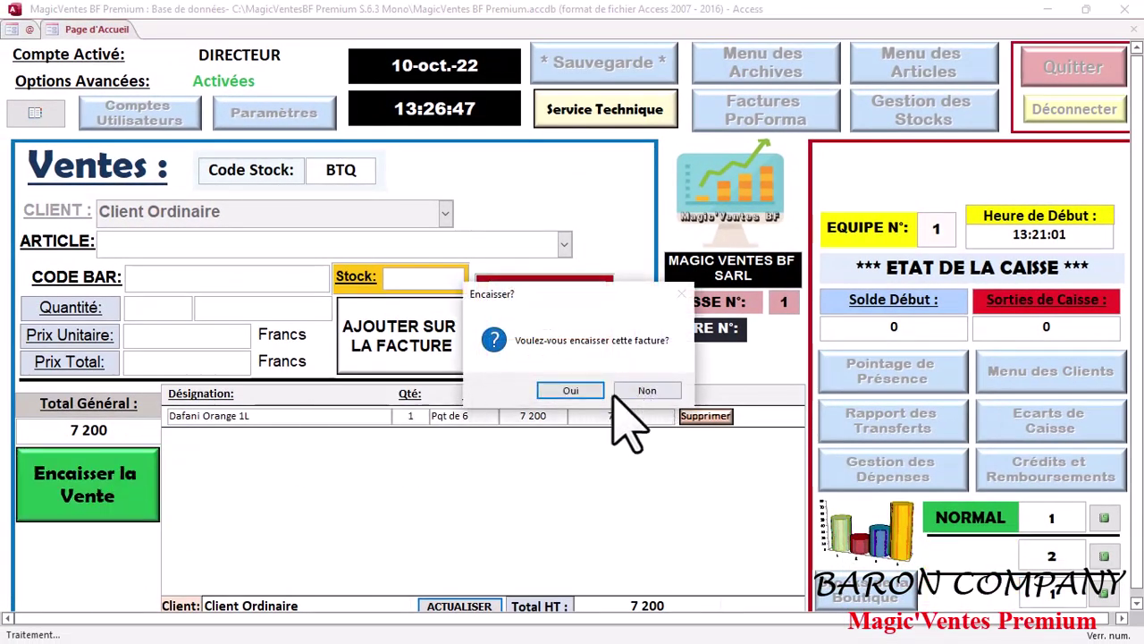
{"action": "left_click", "coordinate": [572, 394]}
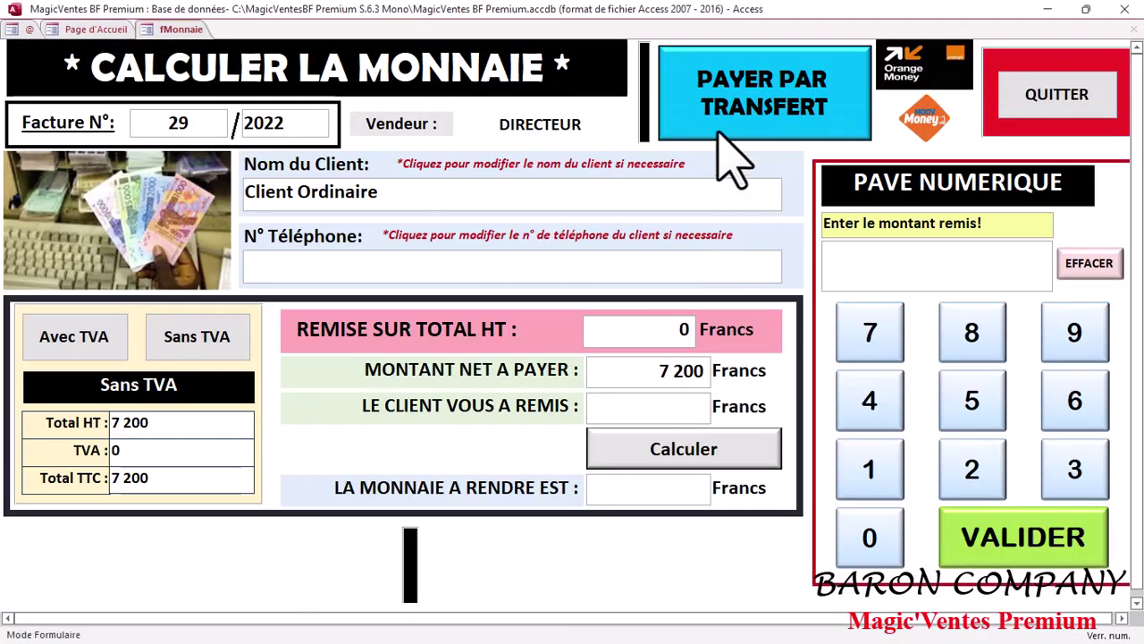
{"action": "type", "text": "72"}
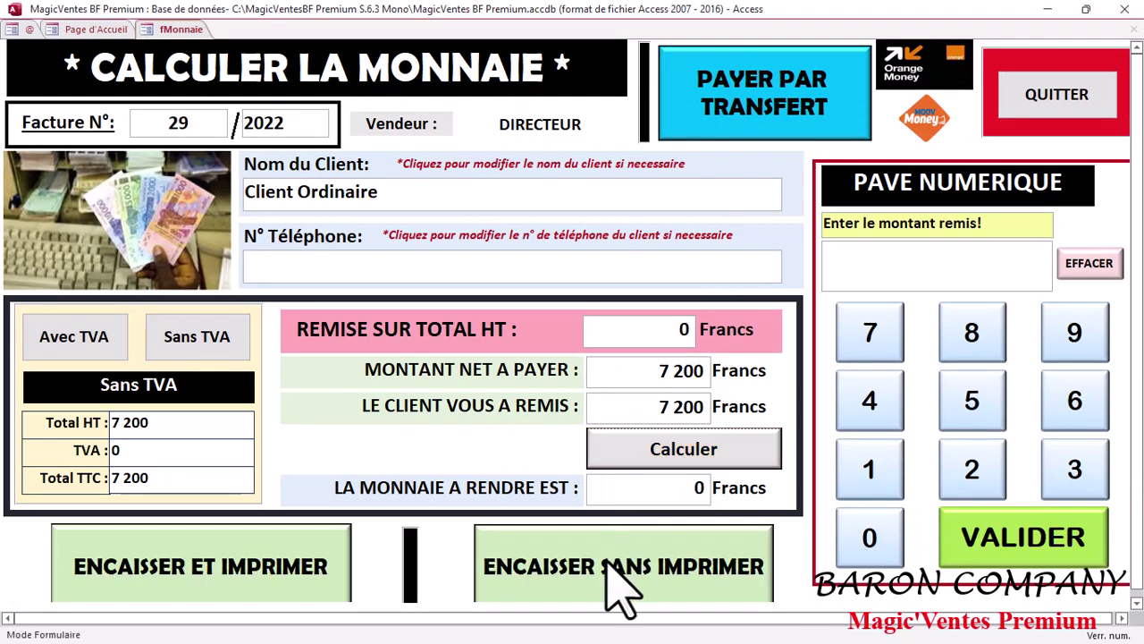
{"action": "left_click", "coordinate": [590, 594]}
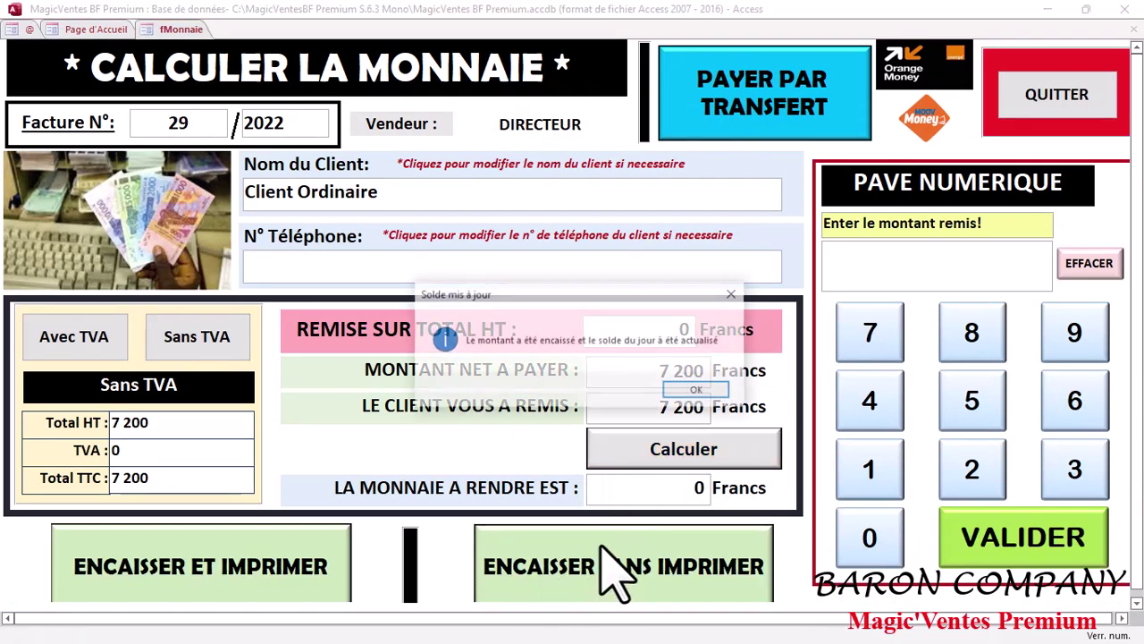
{"action": "left_click", "coordinate": [691, 393]}
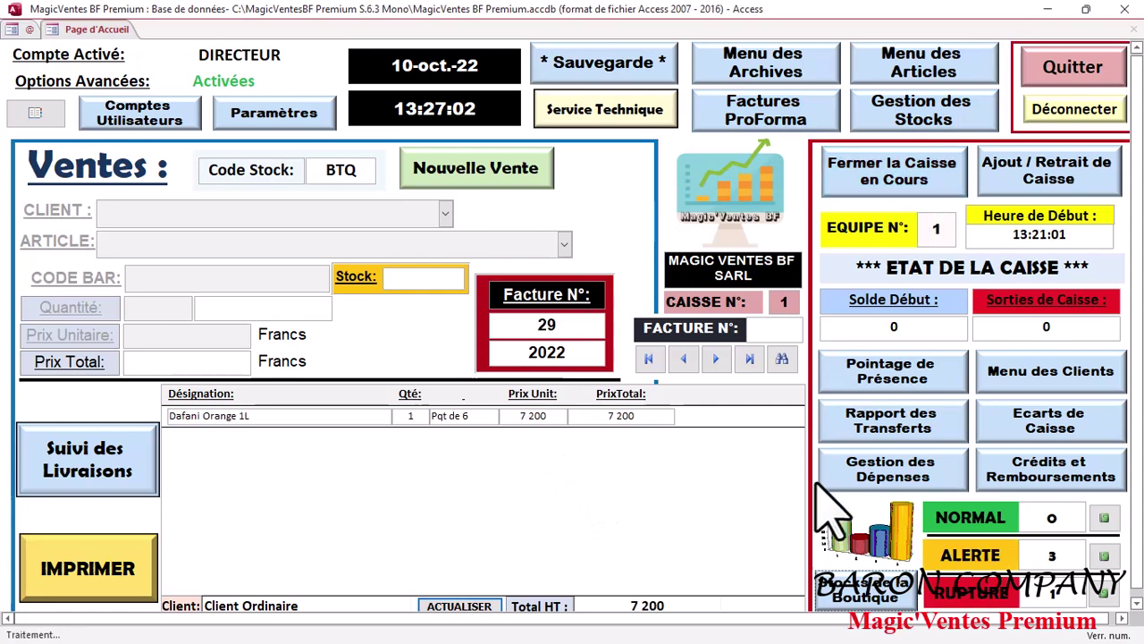
Step: Check the value report of the shop's stock, and return to the sales page
{"action": "left_click", "coordinate": [865, 590]}
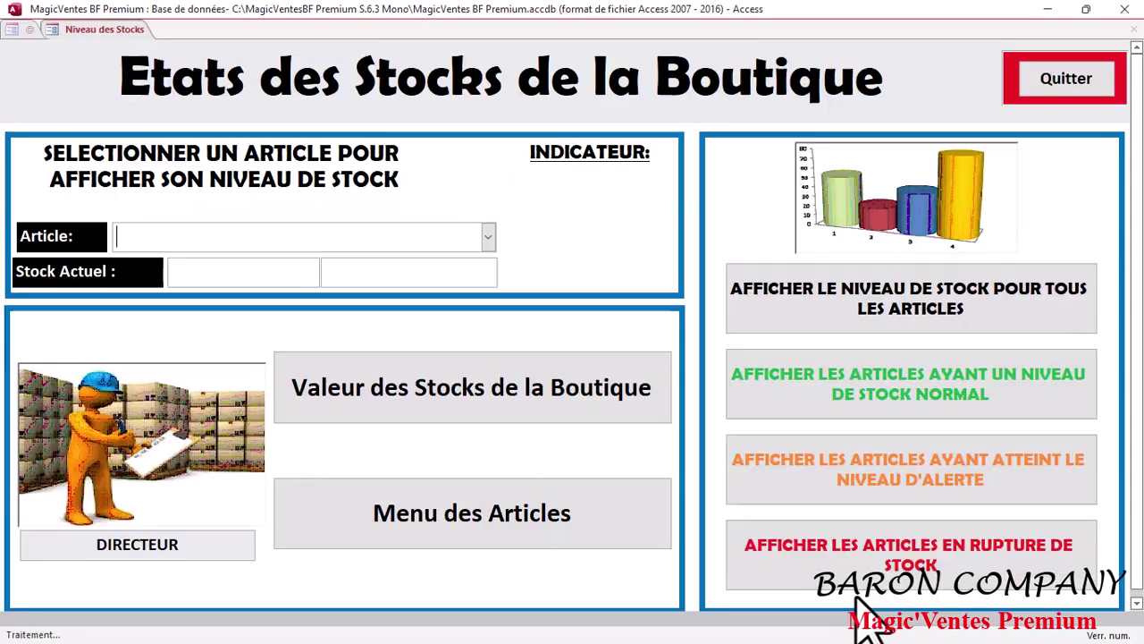
{"action": "left_click", "coordinate": [527, 411]}
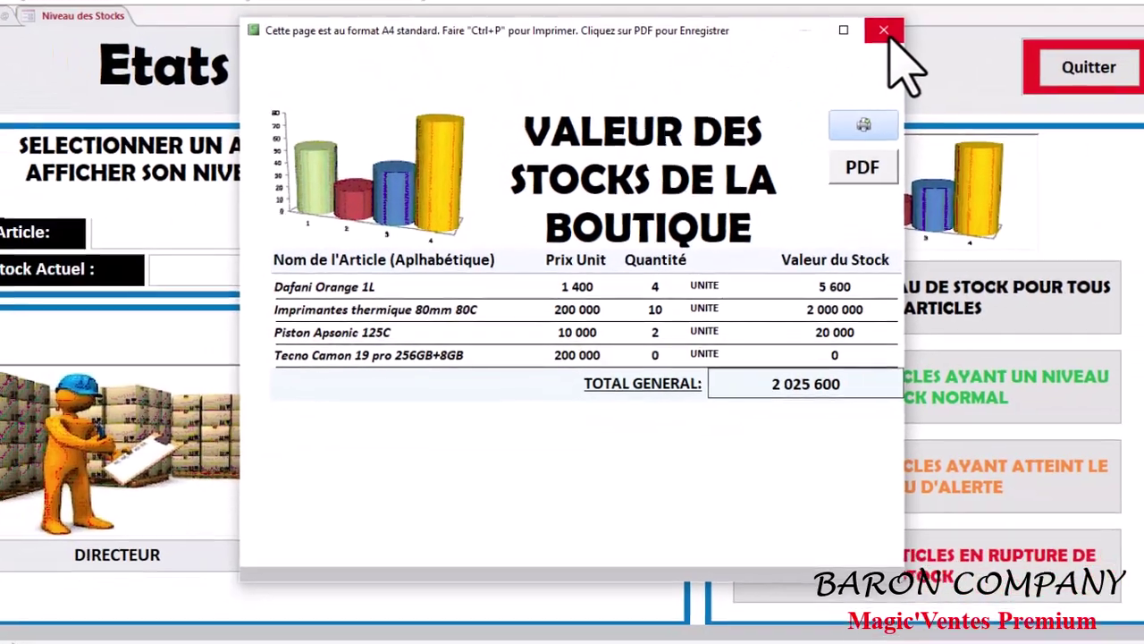
{"action": "left_click", "coordinate": [882, 30]}
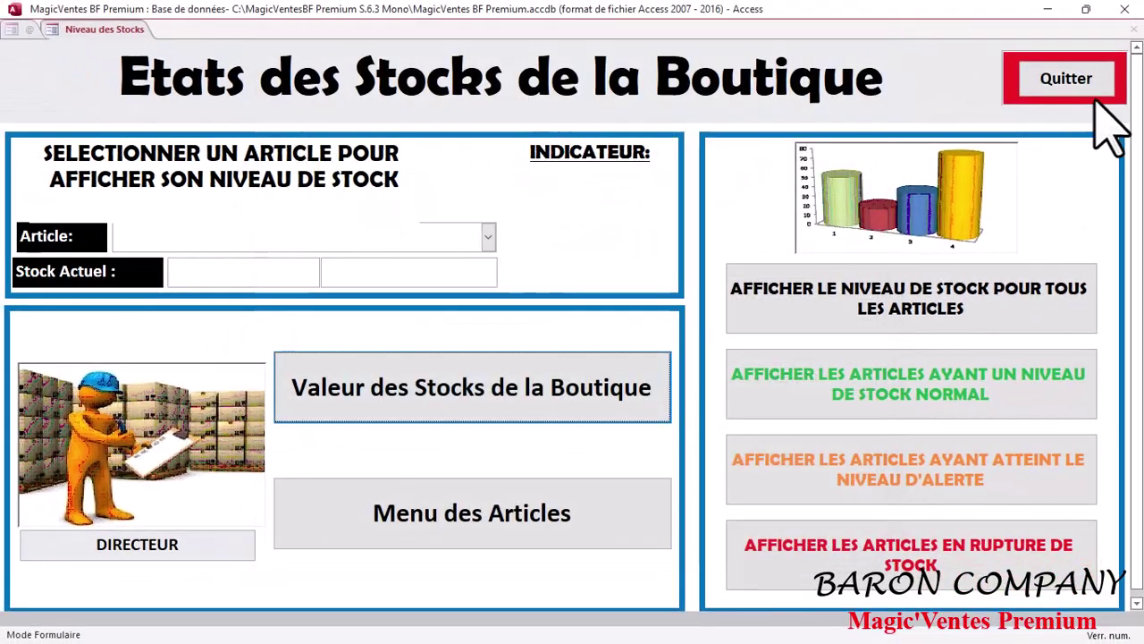
{"action": "left_click", "coordinate": [1053, 79]}
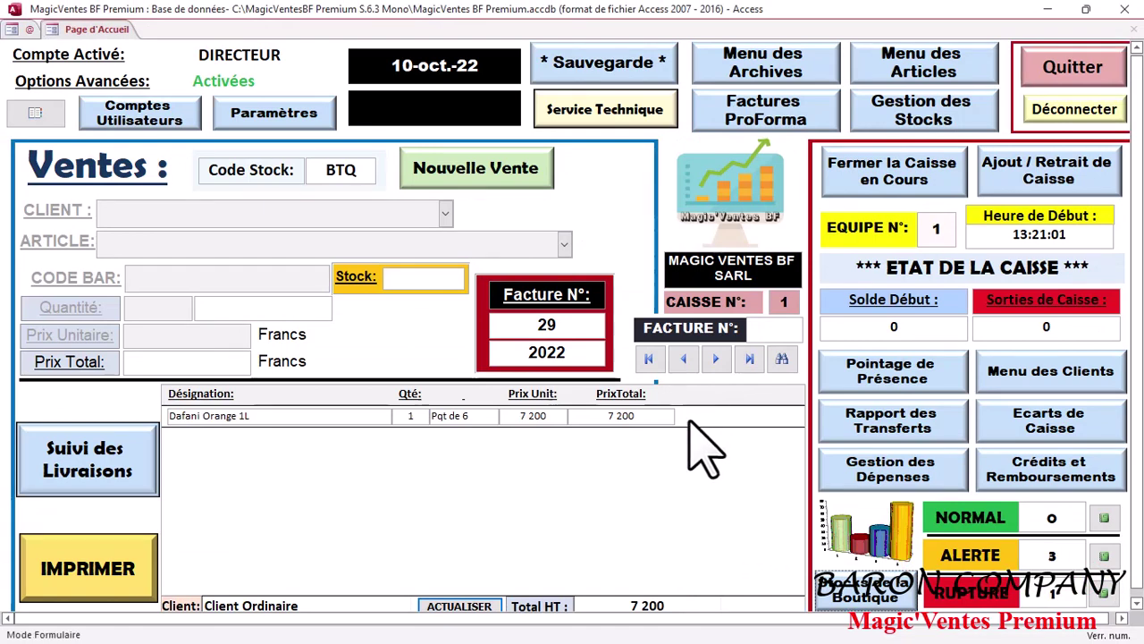
Step: Start a new sale for an ordinary client and select the article Piston Apsonic 125C
{"action": "left_click", "coordinate": [492, 179]}
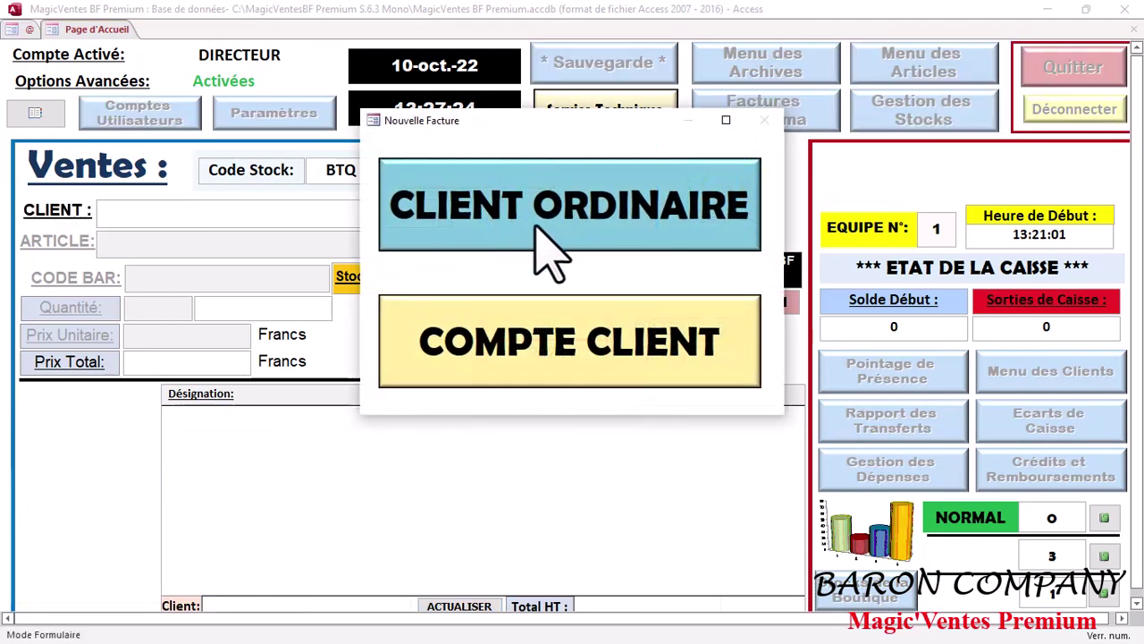
{"action": "left_click", "coordinate": [541, 242]}
{"action": "left_click", "coordinate": [563, 243]}
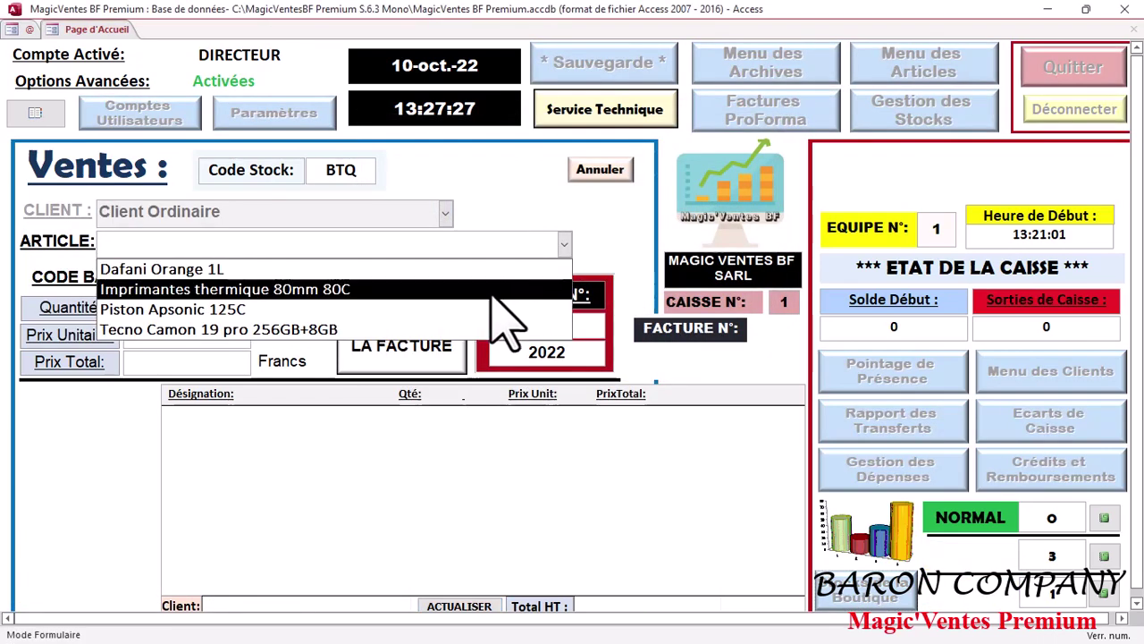
{"action": "left_click", "coordinate": [450, 311]}
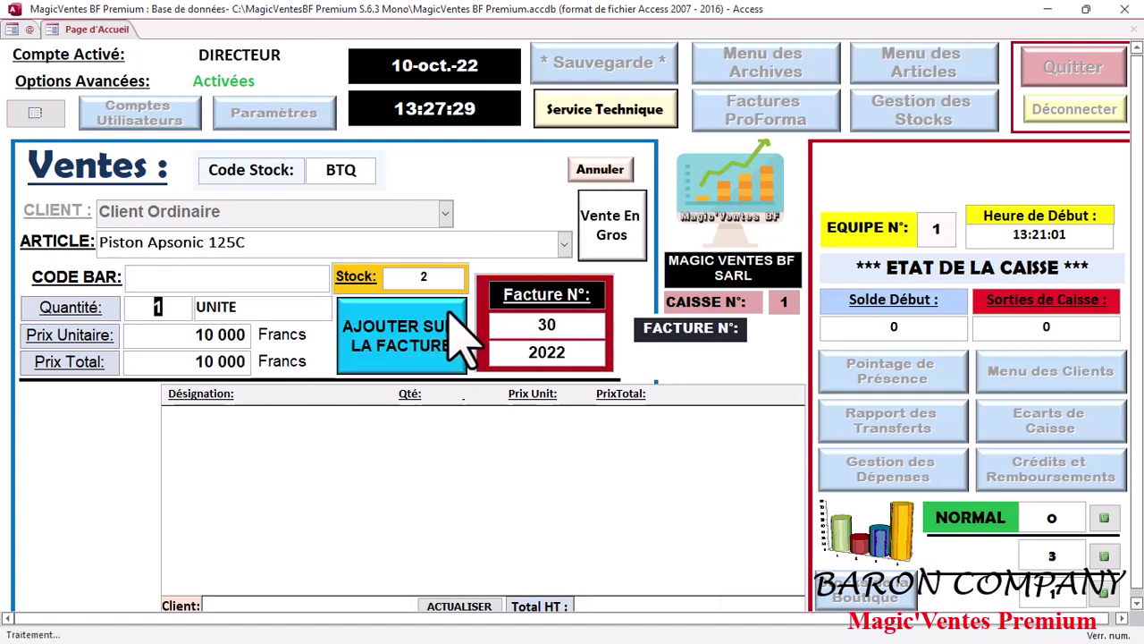
Step: Add 2 Piston Apsonic 125C to the invoice as a wholesale sale with the MECANO packaging
{"action": "left_click", "coordinate": [617, 235]}
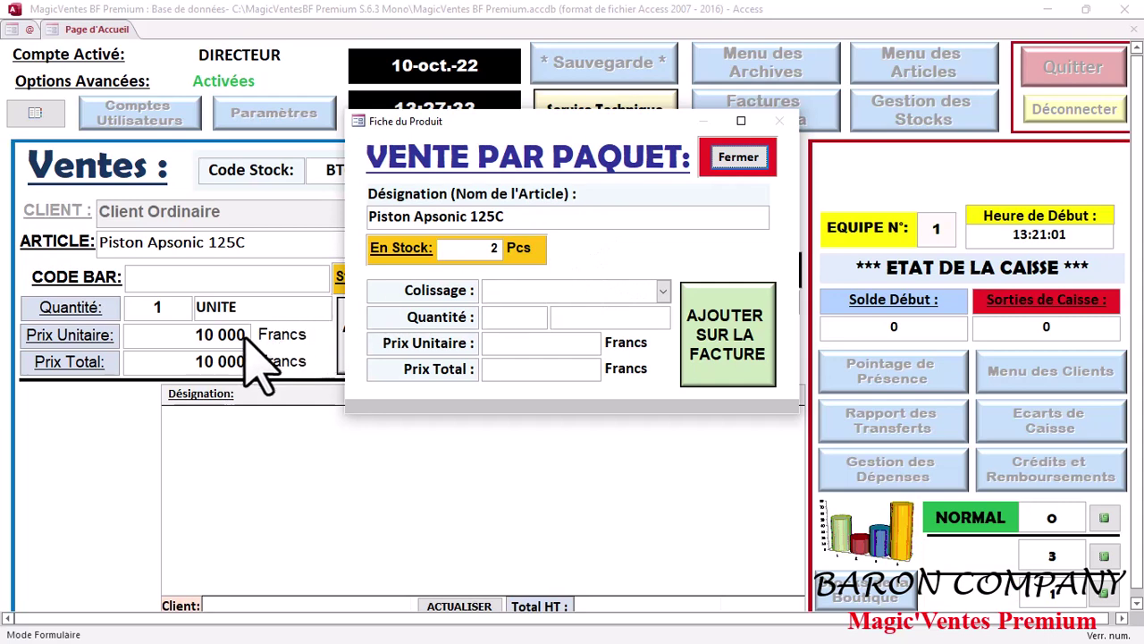
{"action": "left_click", "coordinate": [663, 290]}
{"action": "left_click", "coordinate": [658, 320]}
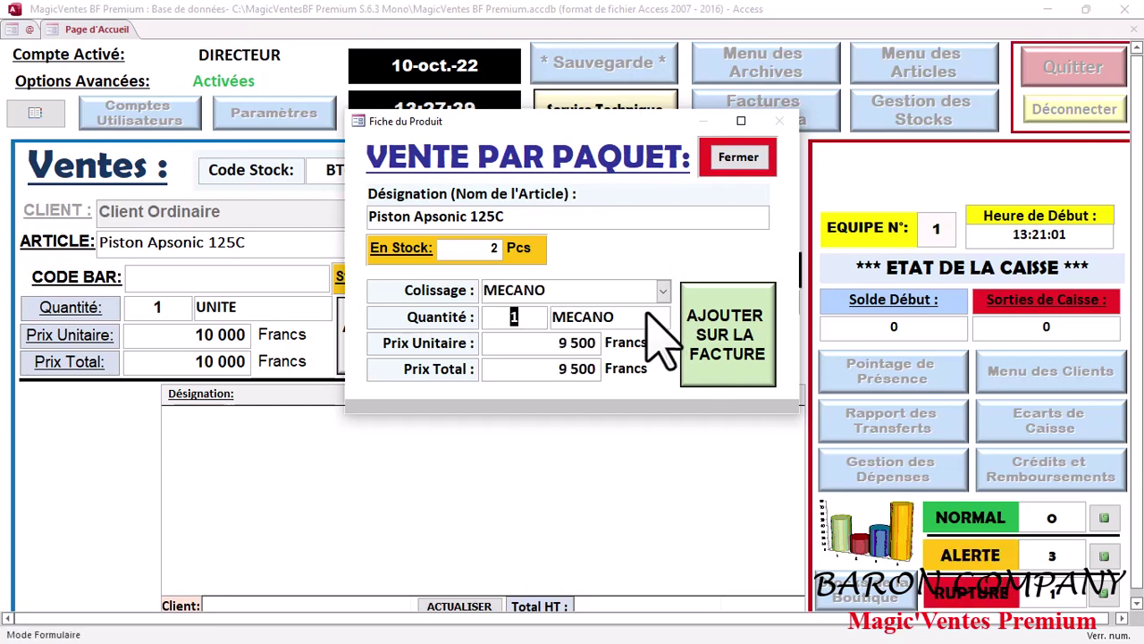
{"action": "left_click", "coordinate": [518, 318]}
{"action": "type", "text": "2"}
{"action": "key", "text": "BackSpace"}
{"action": "left_click", "coordinate": [733, 375]}
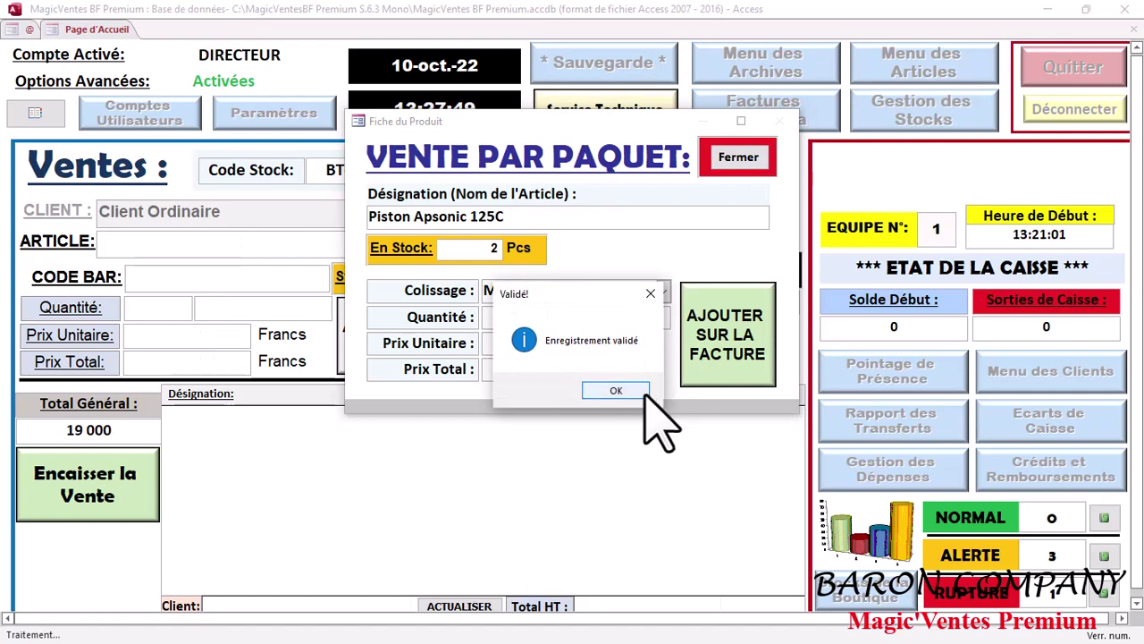
{"action": "left_click", "coordinate": [639, 392]}
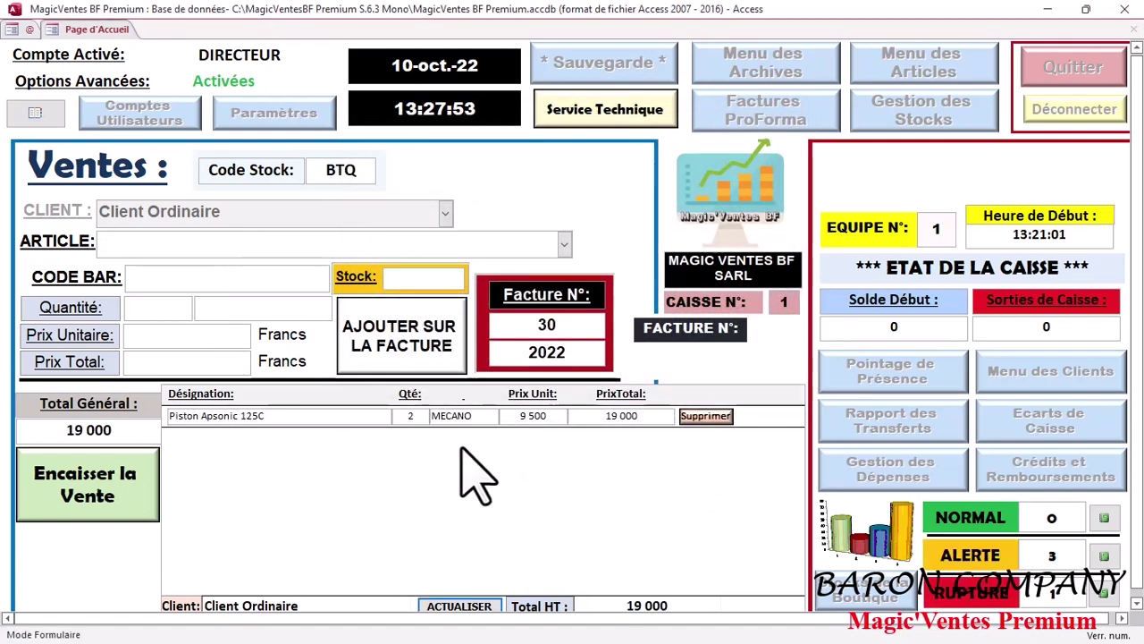
Step: Cash in the Piston Apsonic 125C invoice with 20 000 francs received from the client, without printing a receipt
{"action": "left_click", "coordinate": [113, 491]}
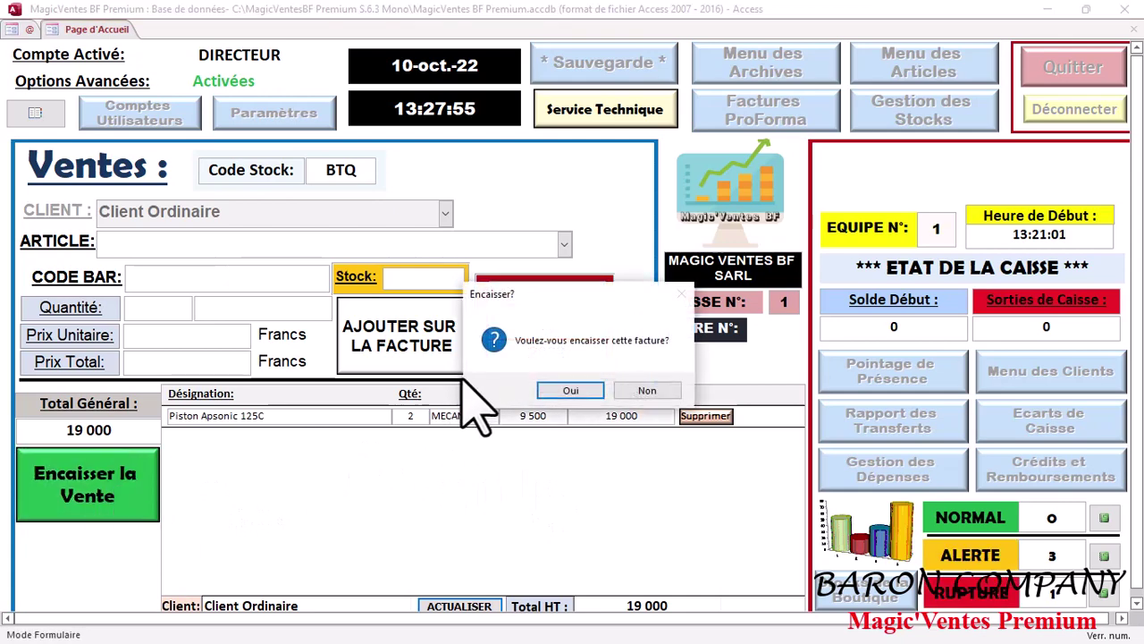
{"action": "left_click", "coordinate": [551, 390]}
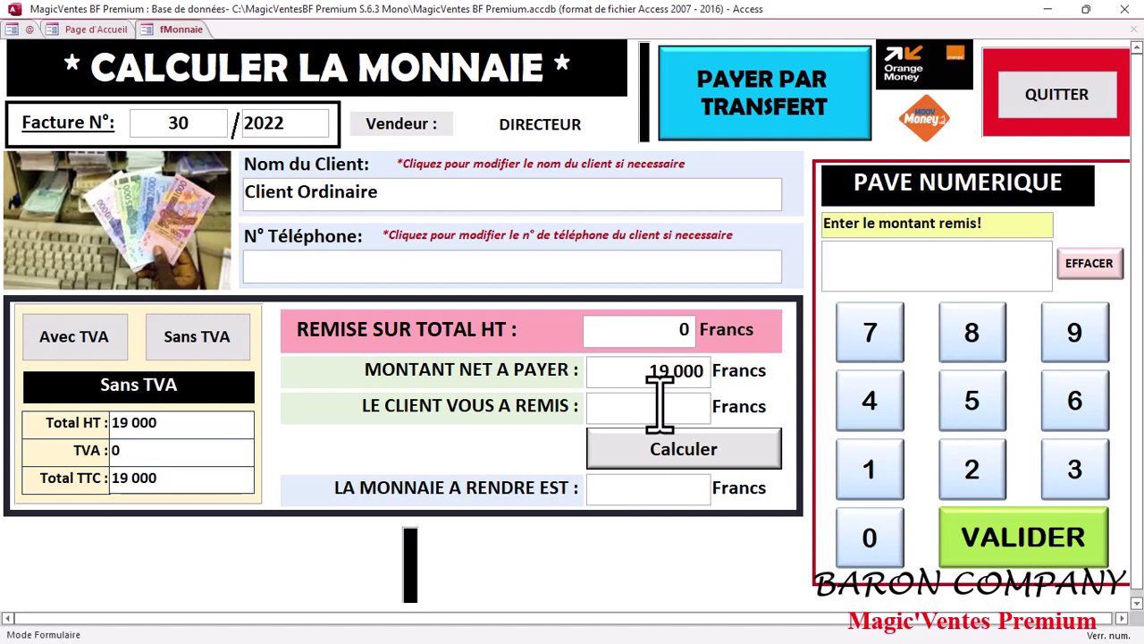
{"action": "left_click", "coordinate": [659, 406]}
{"action": "type", "text": "20 000"}
{"action": "left_click", "coordinate": [662, 458]}
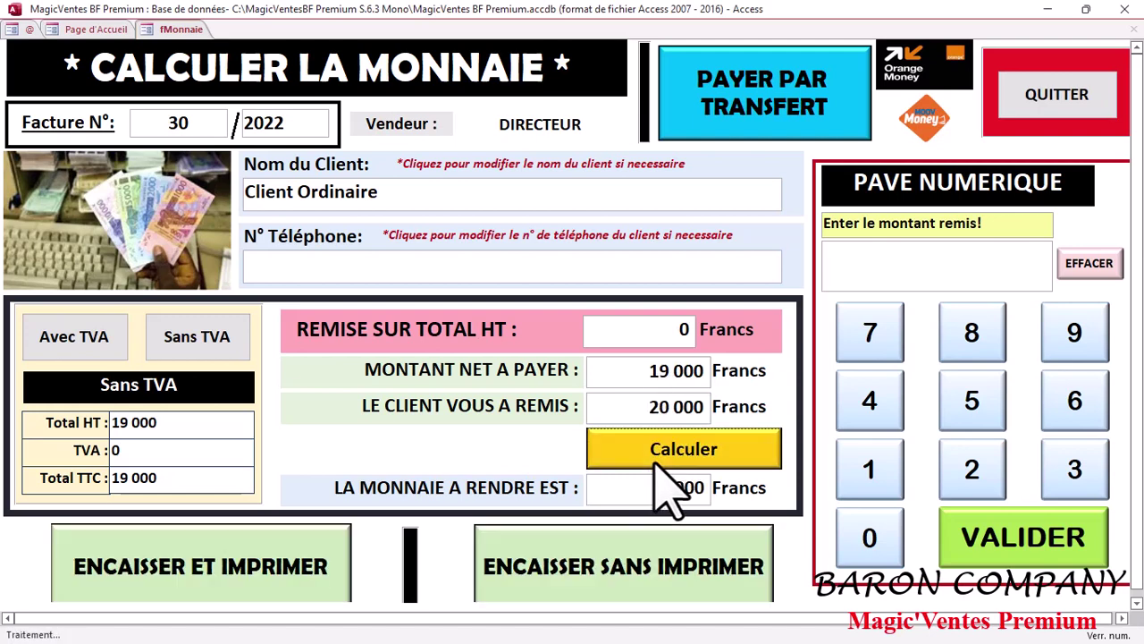
{"action": "left_click", "coordinate": [619, 572]}
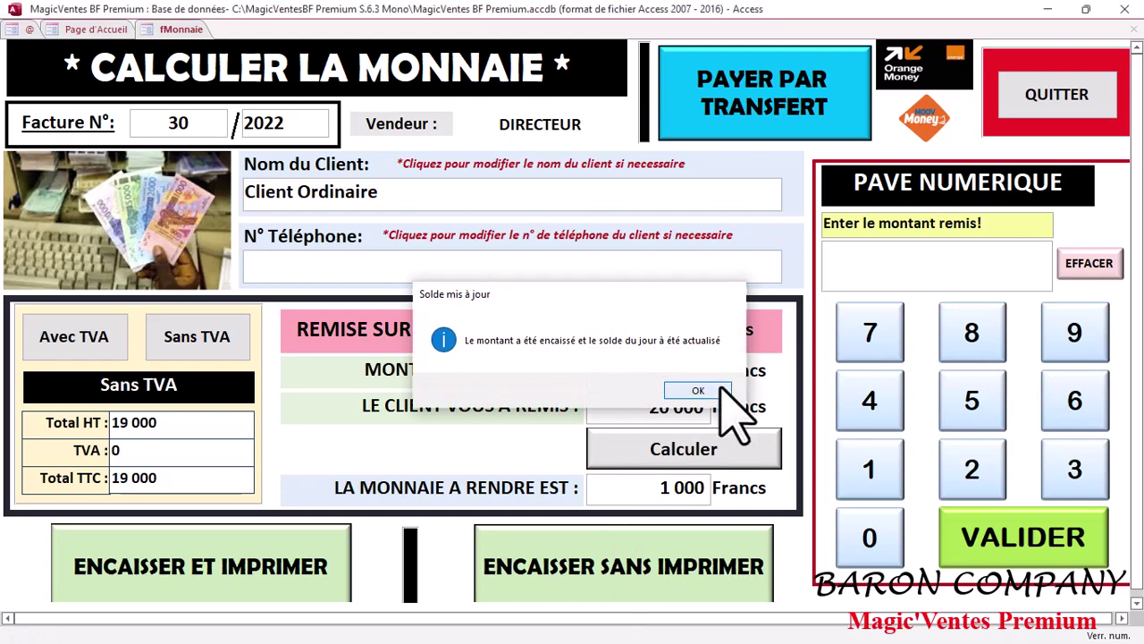
{"action": "left_click", "coordinate": [719, 390]}
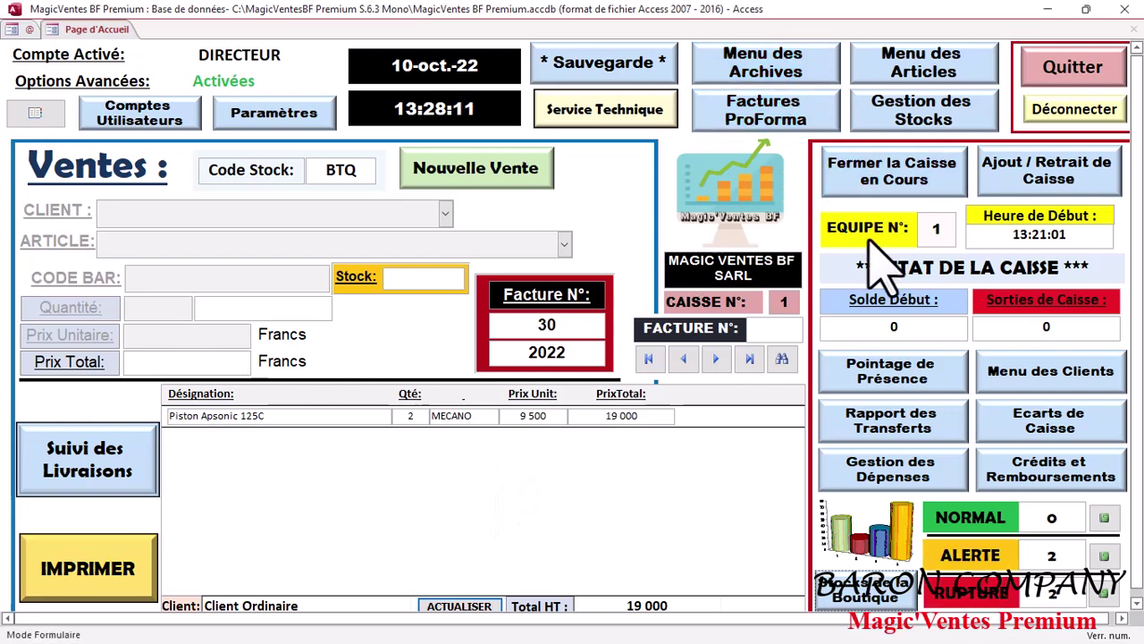
Step: Review the shop's stock value report for the quantity of Piston Apsonic 125C, and return to the sales page
{"action": "left_click", "coordinate": [865, 588]}
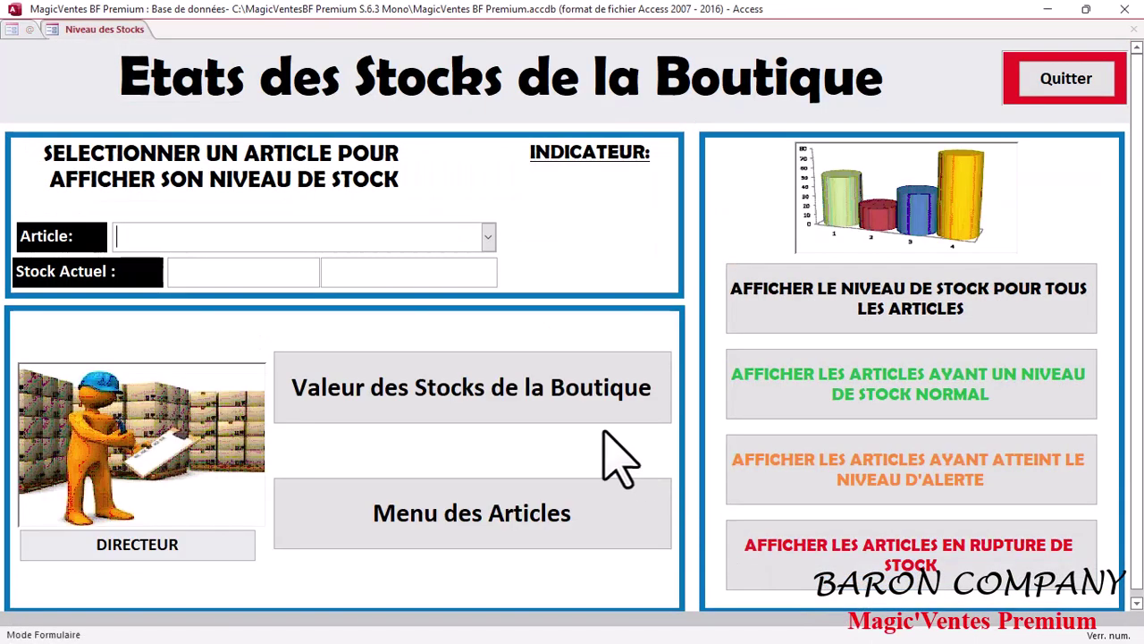
{"action": "left_click", "coordinate": [524, 418]}
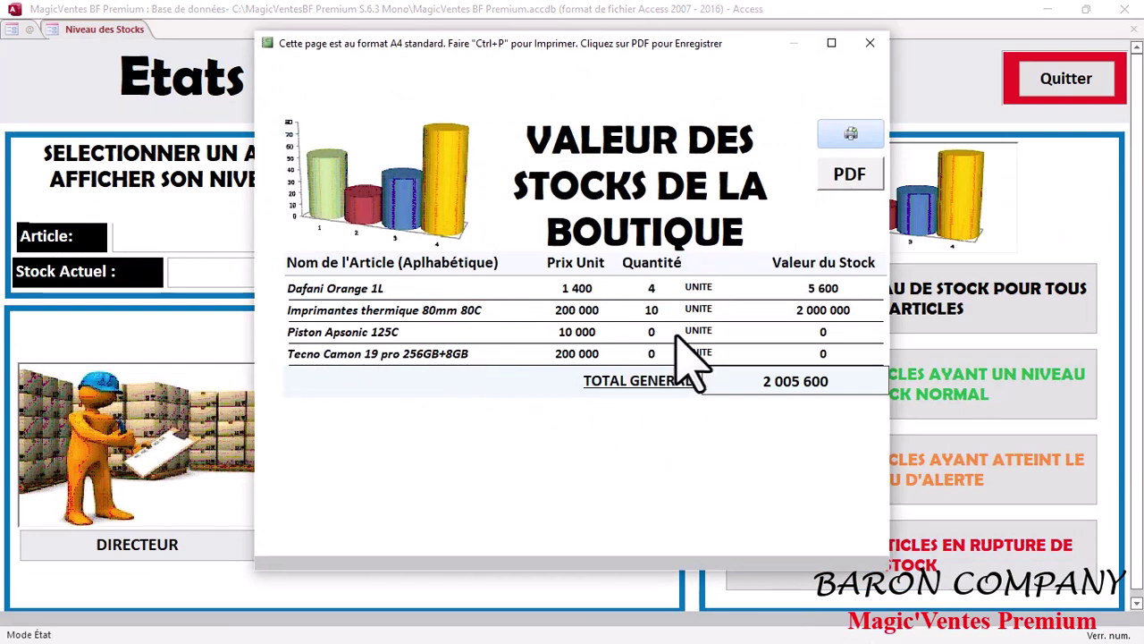
{"action": "left_click", "coordinate": [869, 43]}
{"action": "left_click", "coordinate": [1059, 84]}
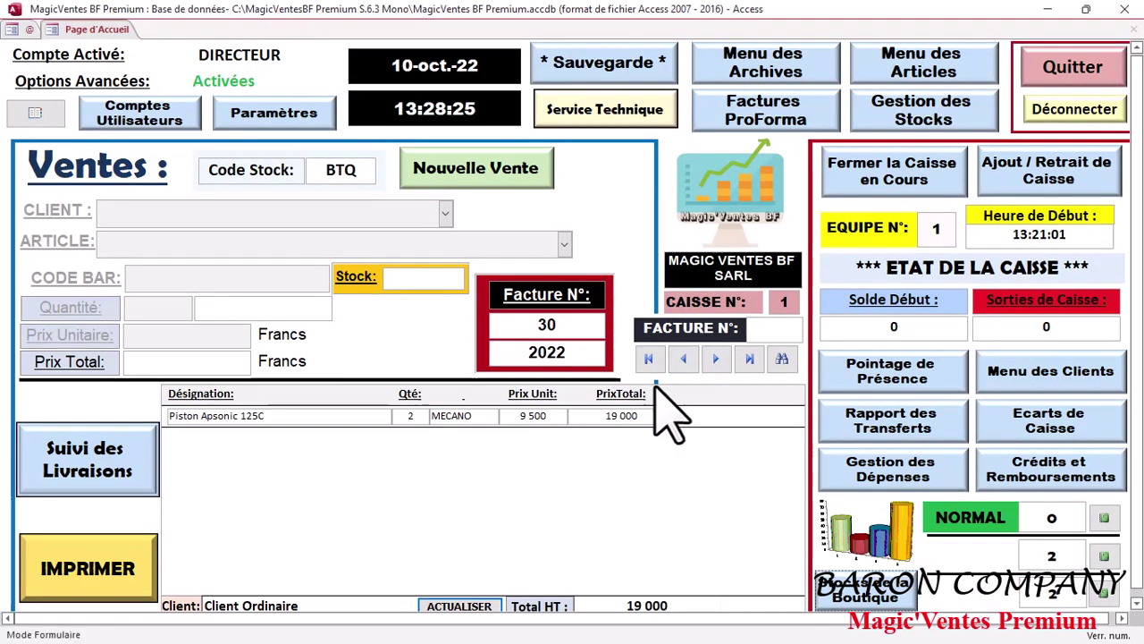
Step: Open the detailed sheet of Dafani Orange 1L from the article list, examine the available packaging types, and close it
{"action": "left_click", "coordinate": [926, 73]}
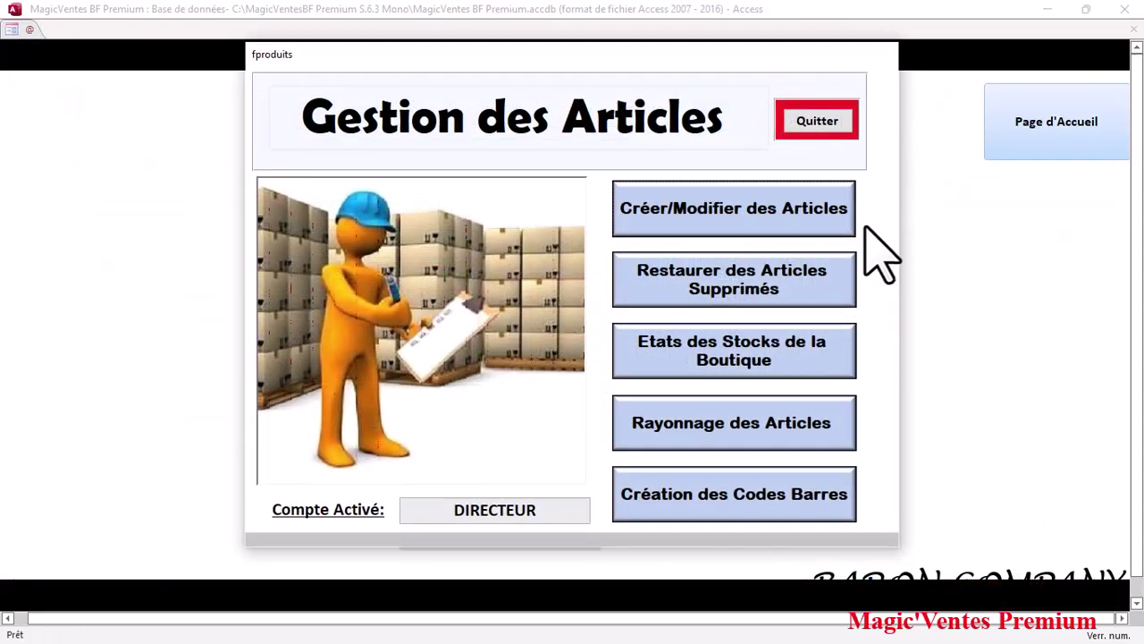
{"action": "left_click", "coordinate": [789, 214]}
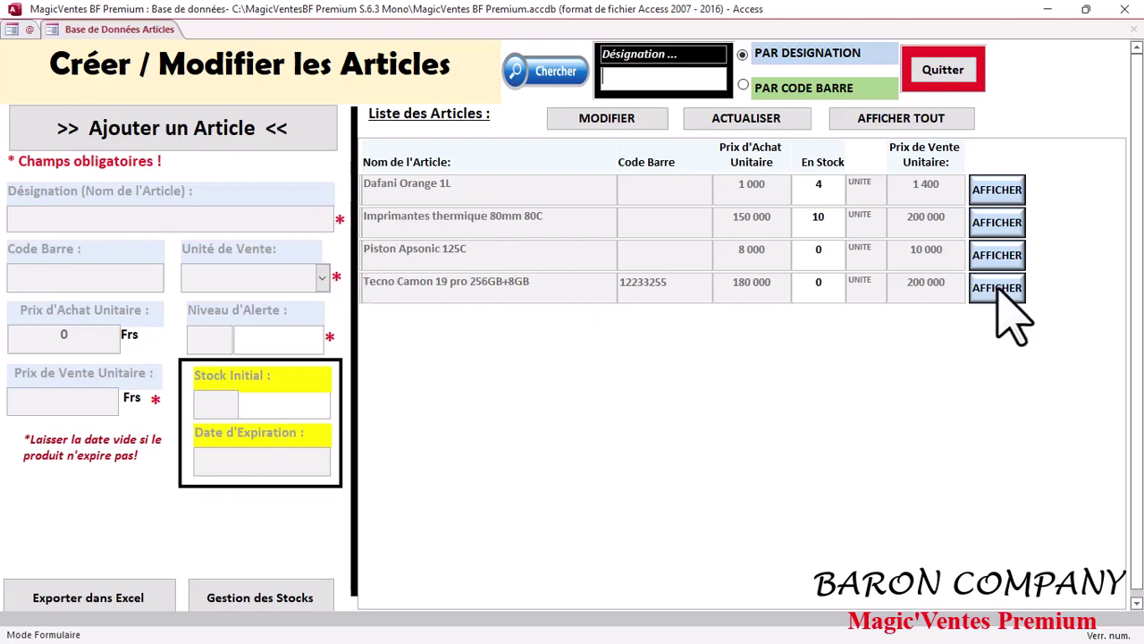
{"action": "left_click", "coordinate": [997, 192]}
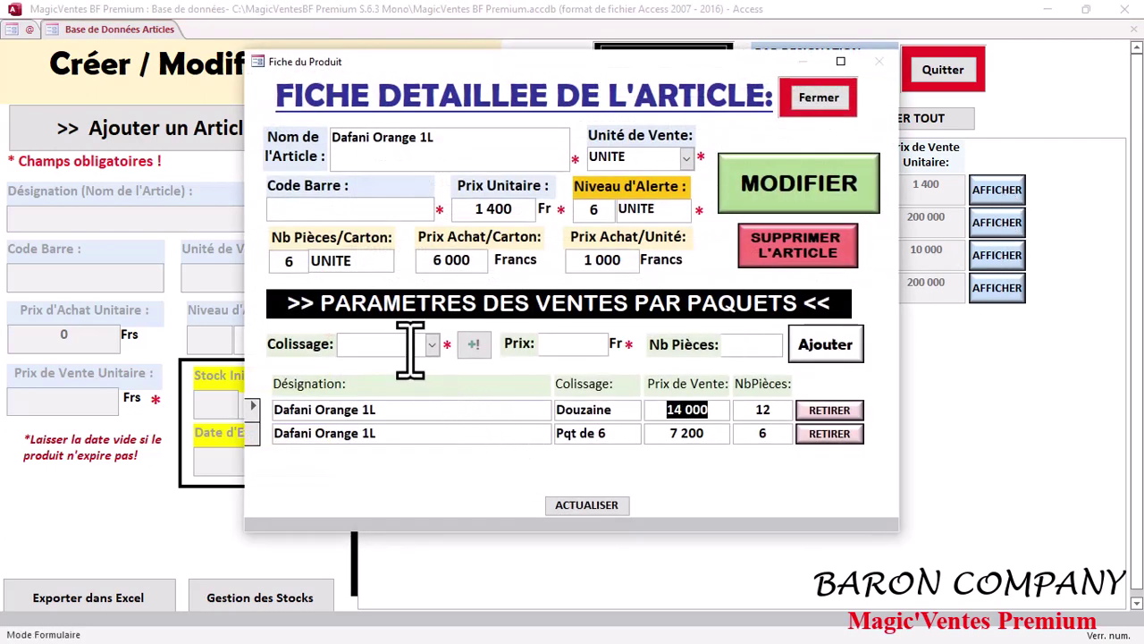
{"action": "left_click", "coordinate": [432, 344]}
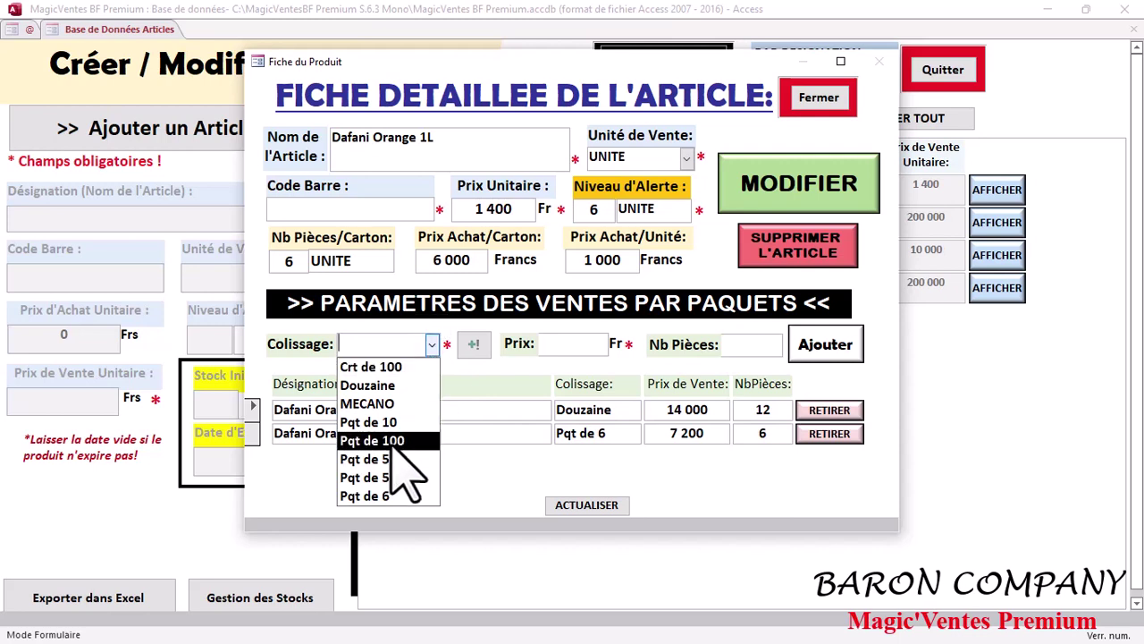
{"action": "left_click", "coordinate": [458, 389]}
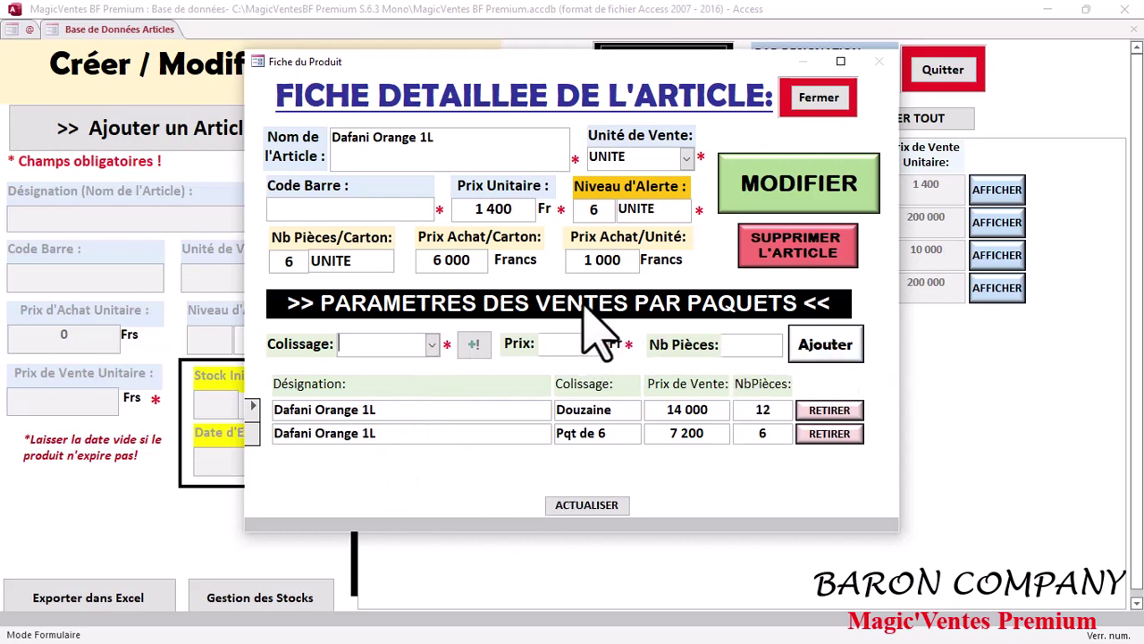
{"action": "left_click", "coordinate": [821, 100]}
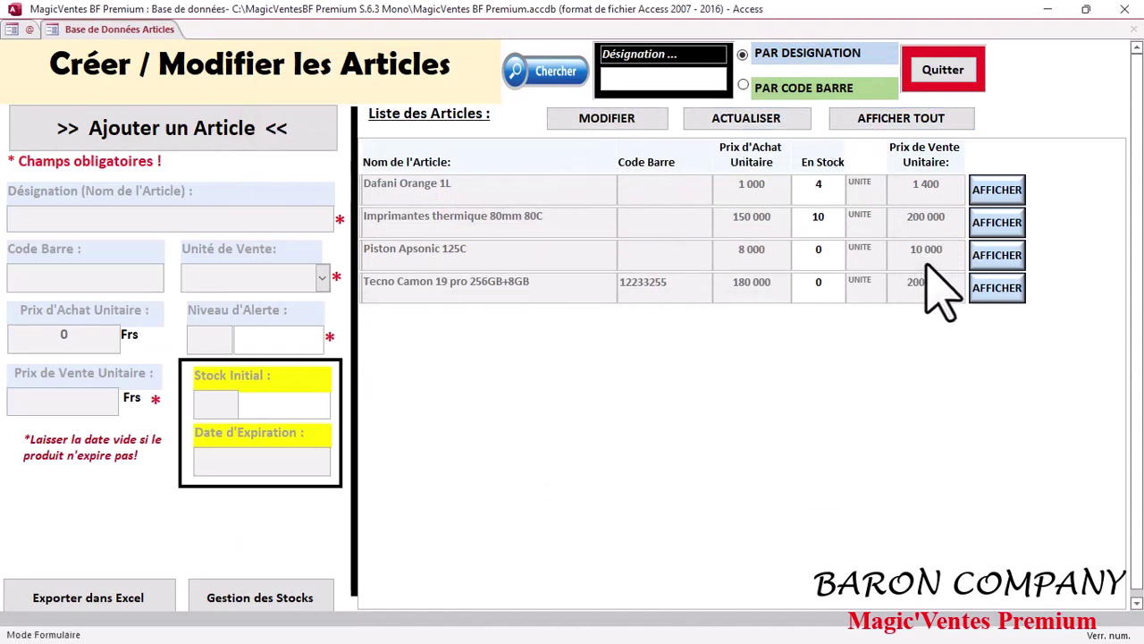
Step: Look again at the packaging choices on the Dafani Orange 1L sheet, and leave article management for the sales page
{"action": "left_click", "coordinate": [1001, 189]}
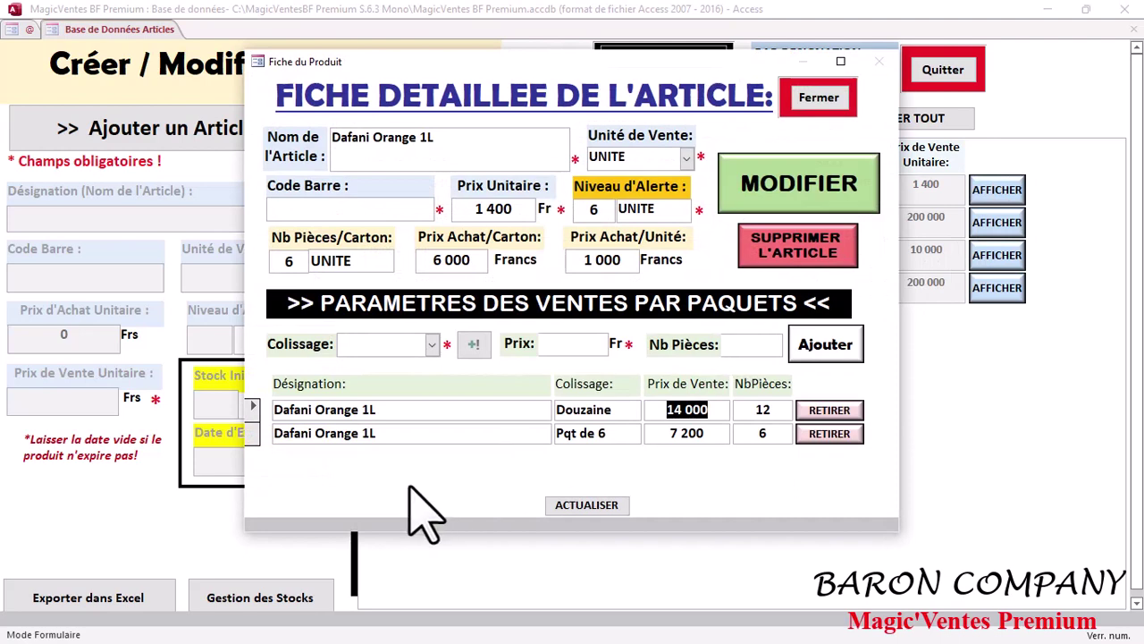
{"action": "left_click", "coordinate": [436, 344]}
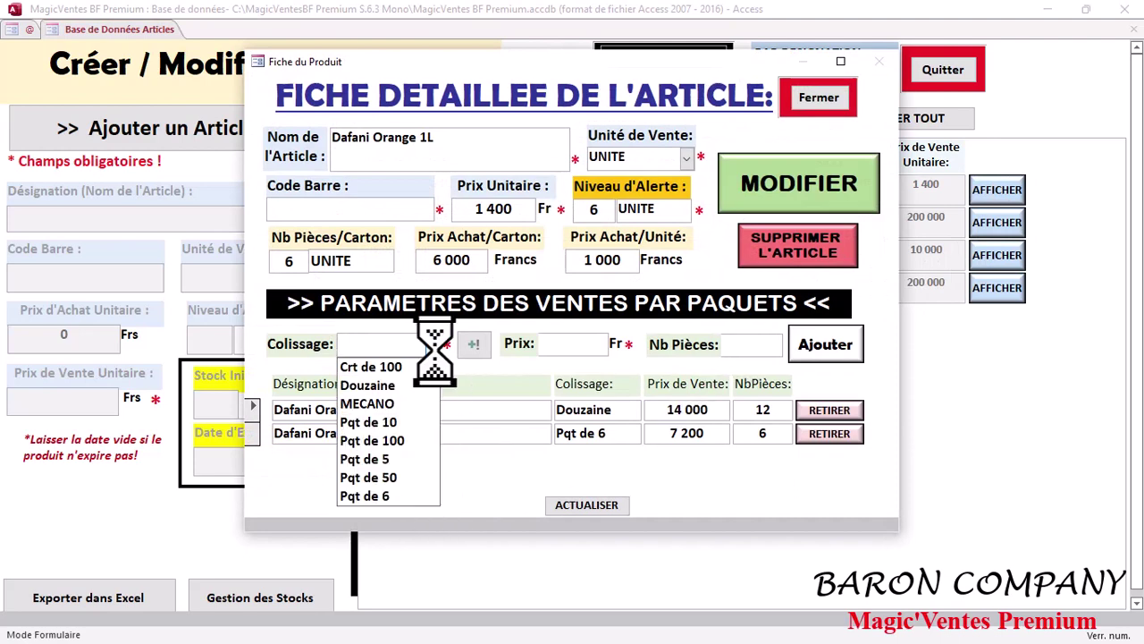
{"action": "left_click", "coordinate": [501, 407]}
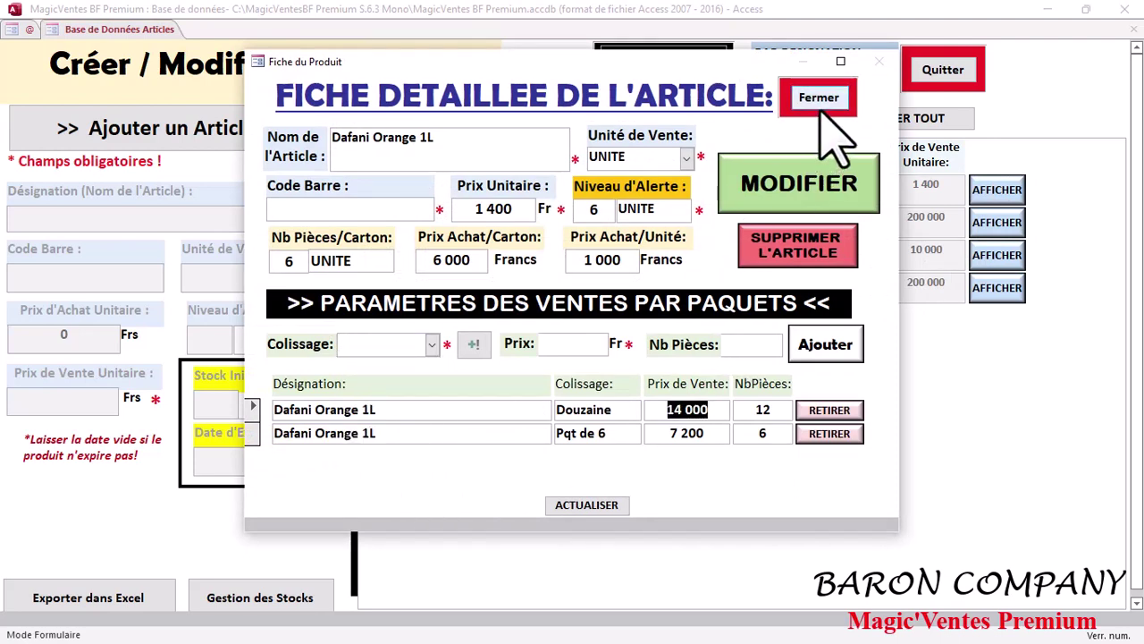
{"action": "left_click", "coordinate": [818, 112]}
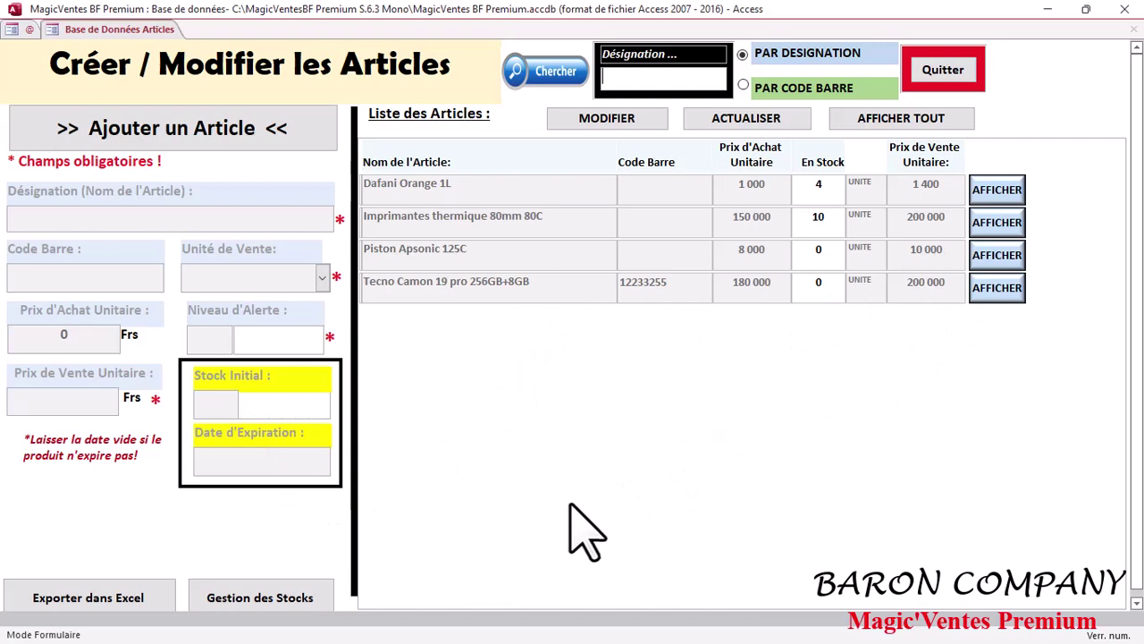
{"action": "left_click", "coordinate": [948, 77]}
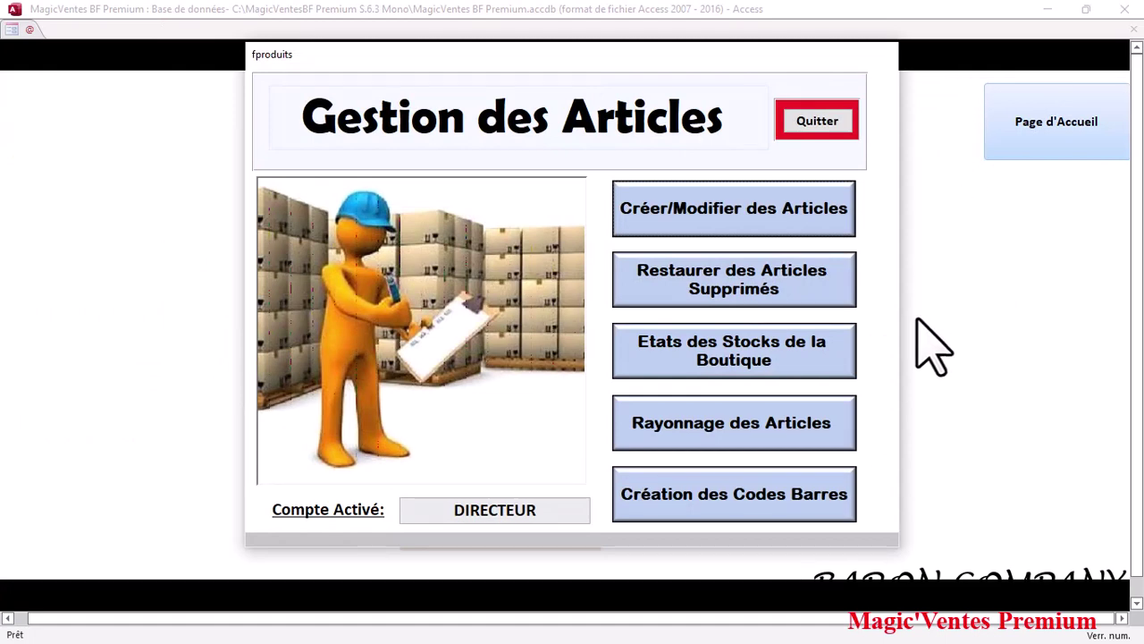
{"action": "left_click", "coordinate": [827, 130]}
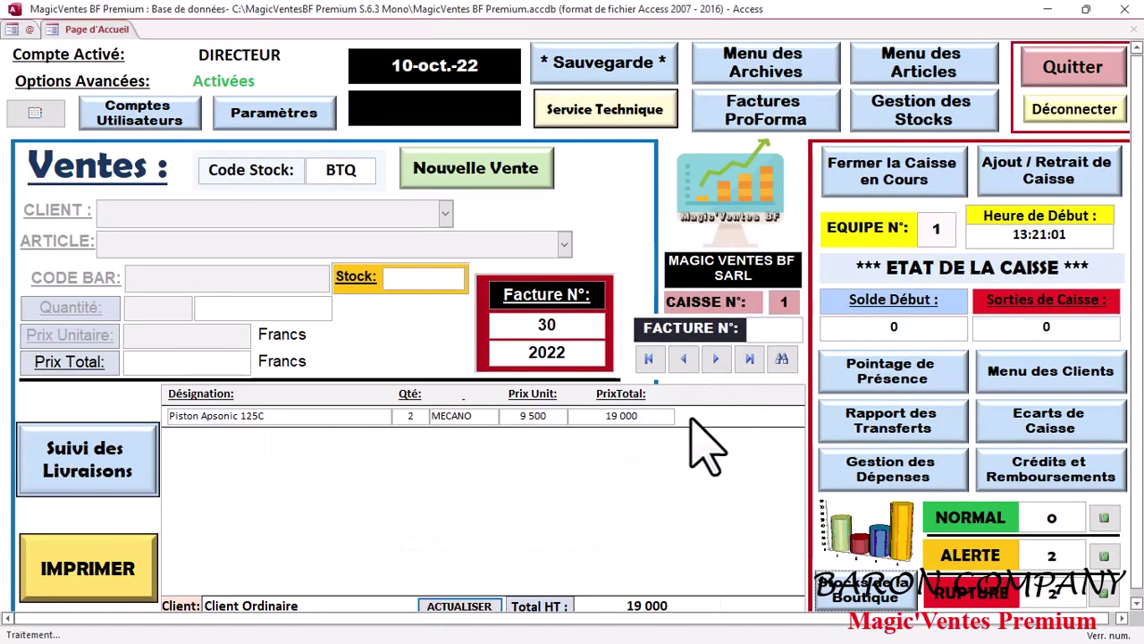